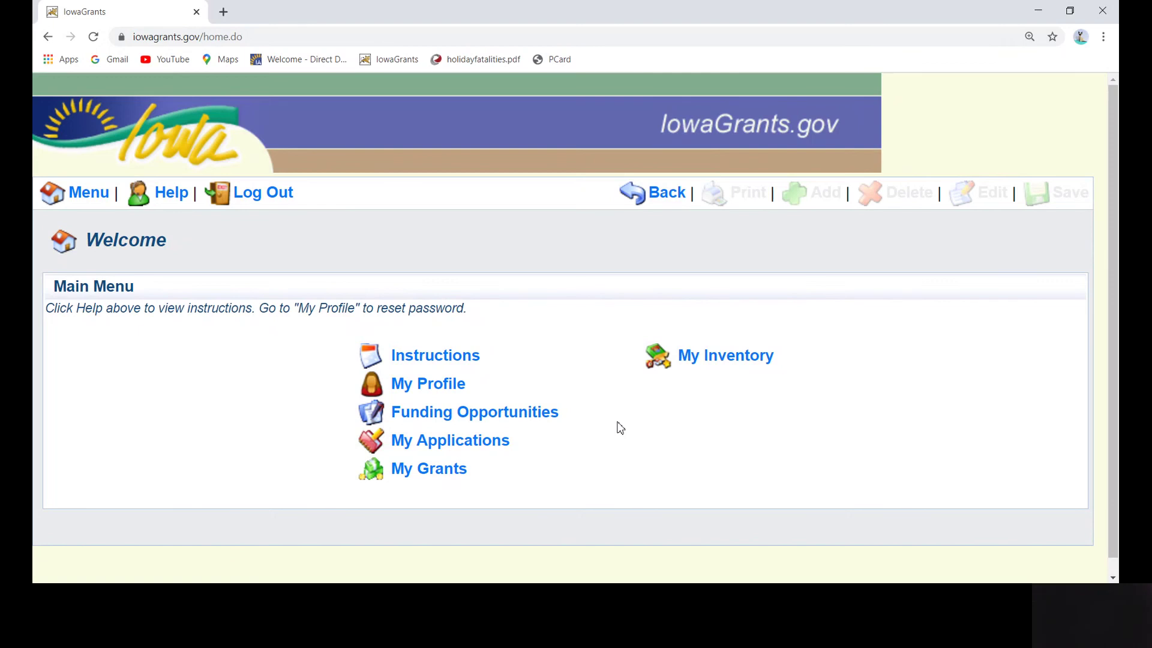
Open the status reports of the Mayberry Police Department grant from the list of current grants.
click(461, 471)
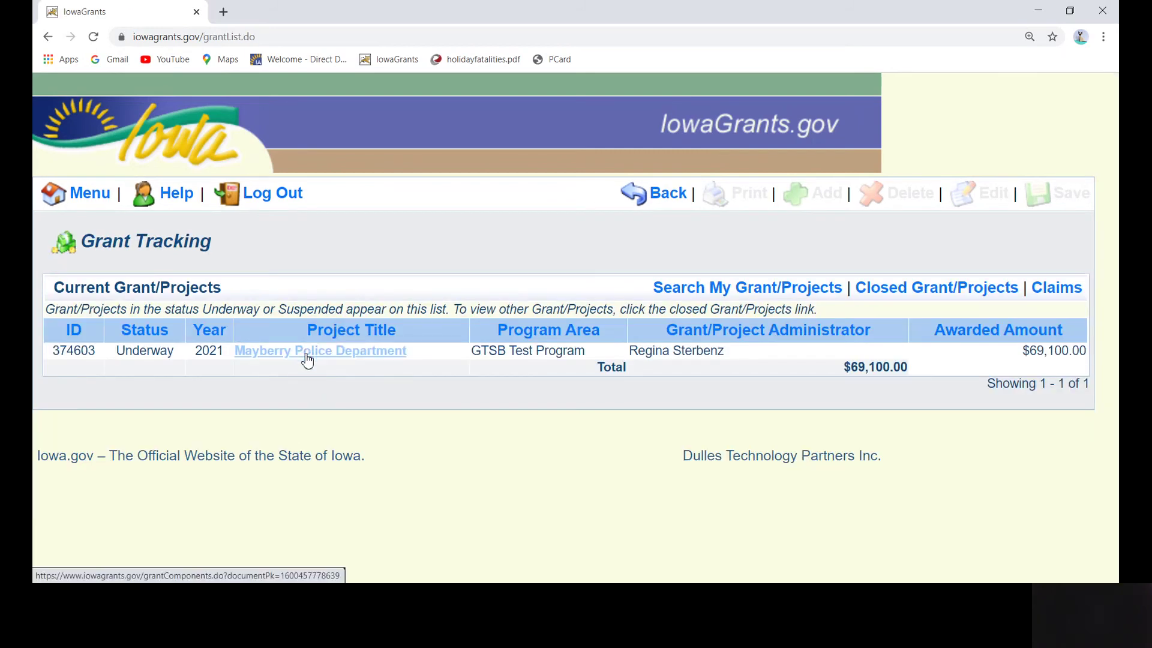
click(307, 354)
scroll(347, 399, down, 5)
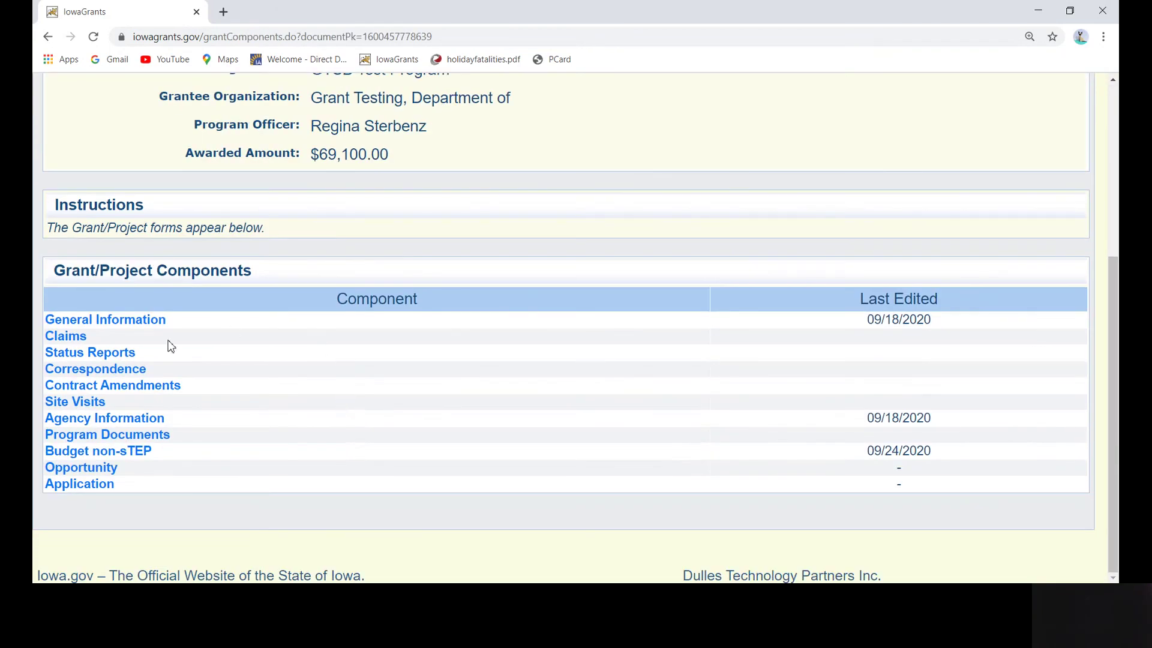
click(114, 354)
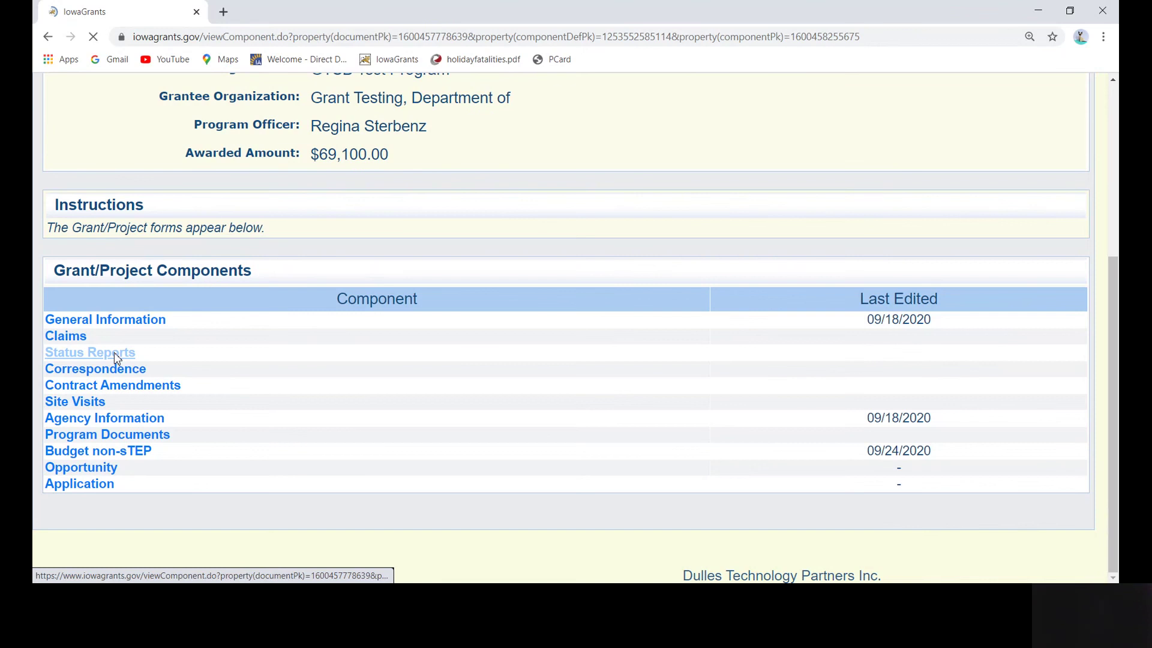
Open the Monthly Activity Report component of the pending August Activity Report.
scroll(396, 366, down, 1)
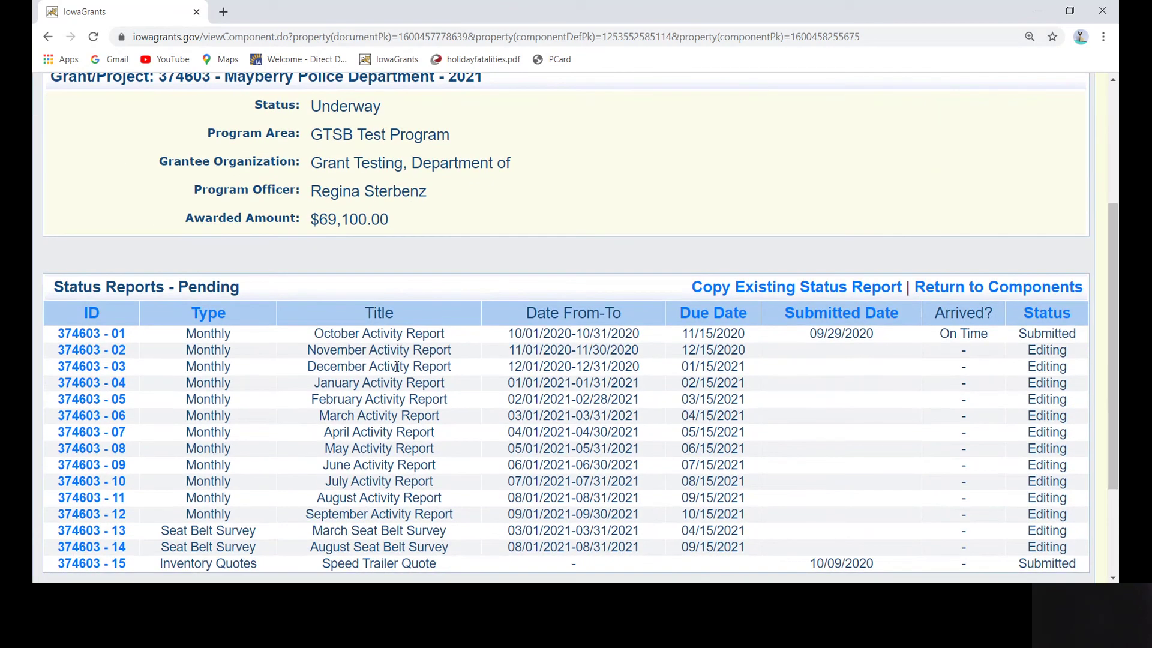
scroll(397, 367, down, 1)
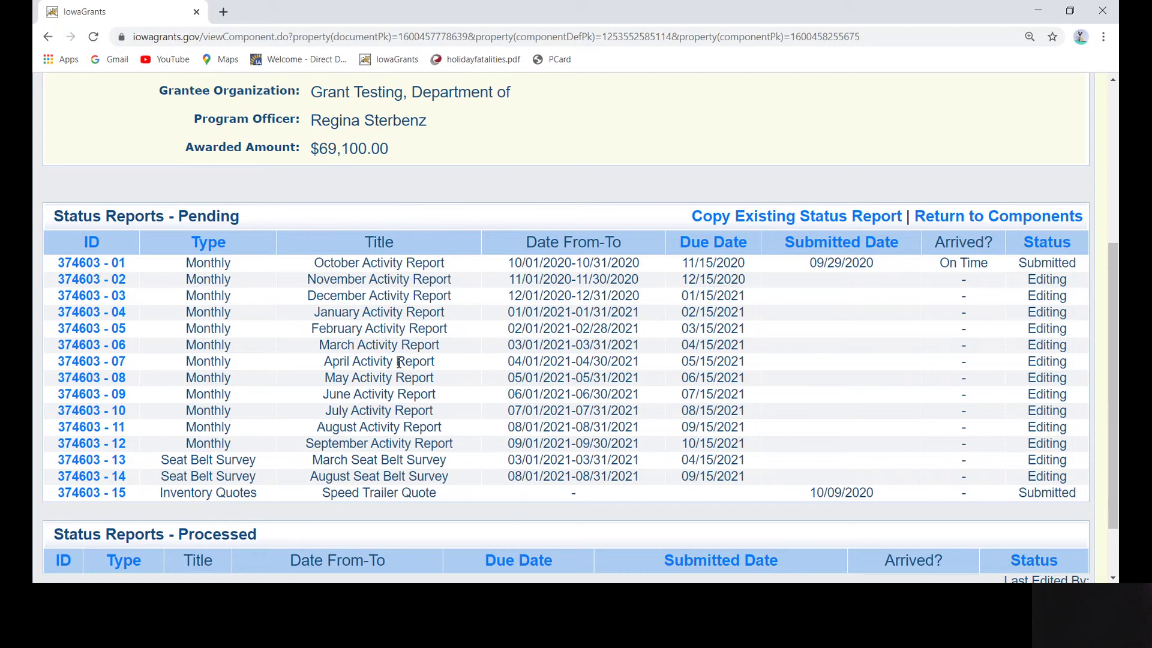
click(91, 428)
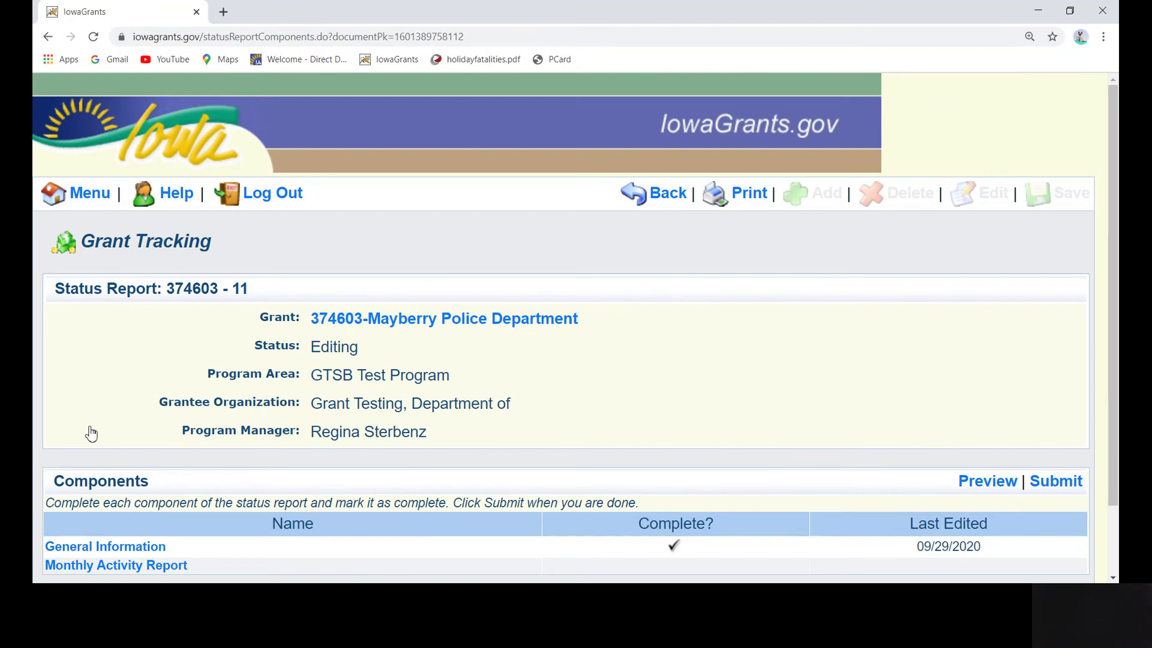
scroll(90, 433, down, 1)
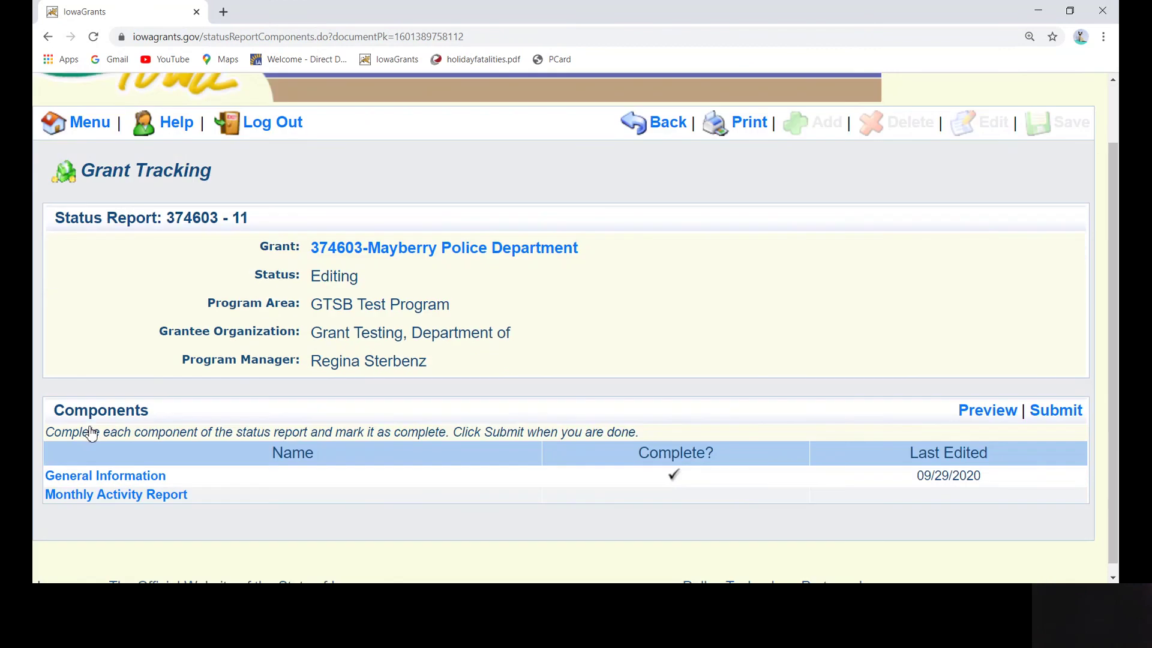
click(86, 498)
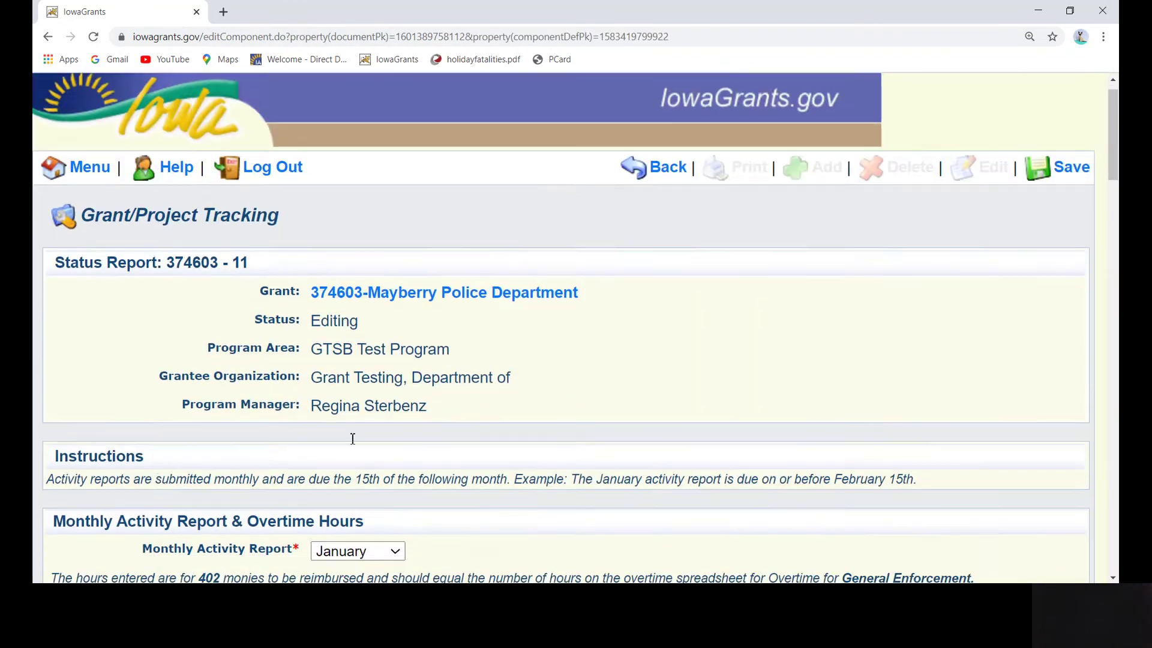
Set the report month to August and answer Yes to both General Enforcement overtime questions, contract allowance and worked this month.
scroll(353, 439, down, 3)
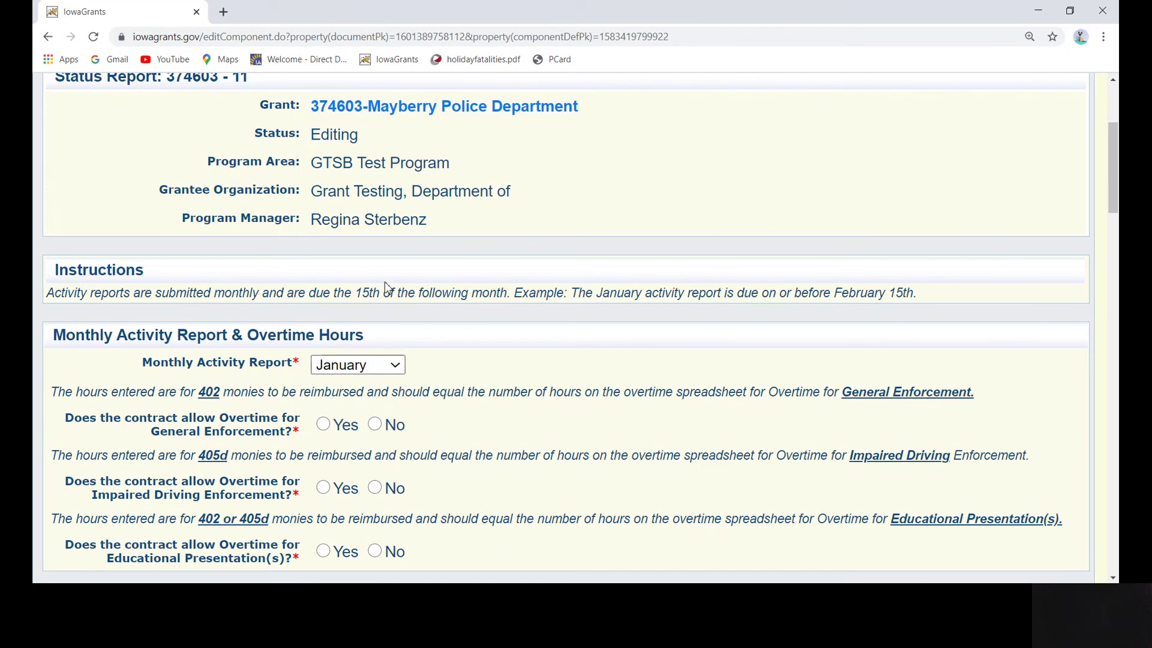
text(aug)
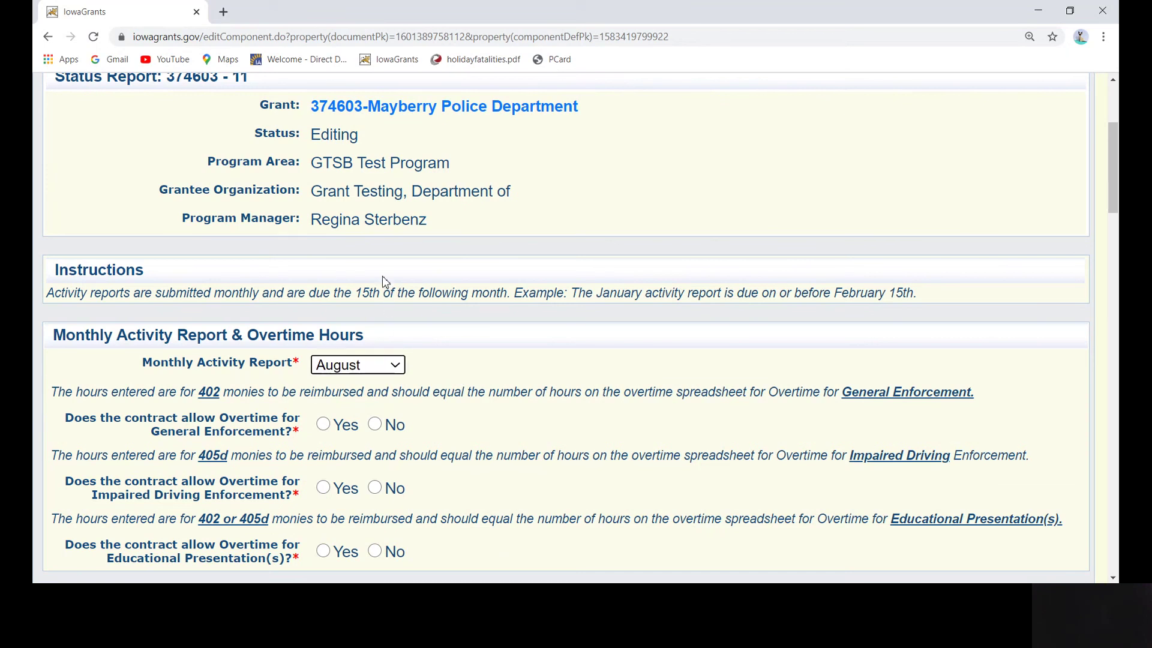
scroll(516, 360, down, 2)
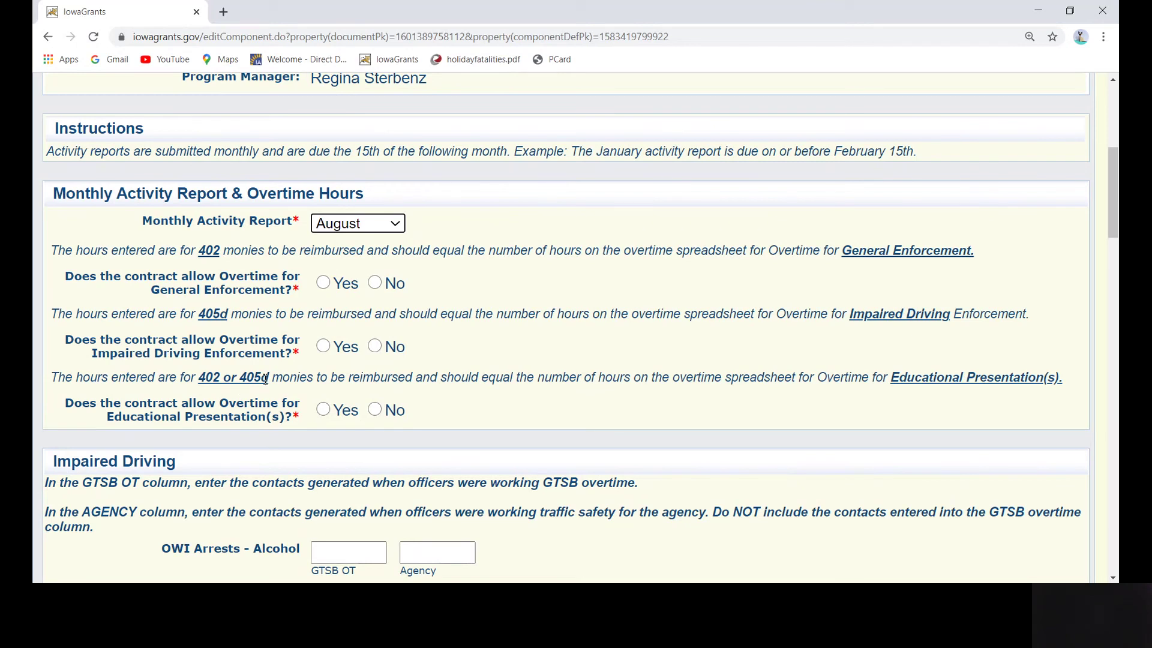
click(377, 283)
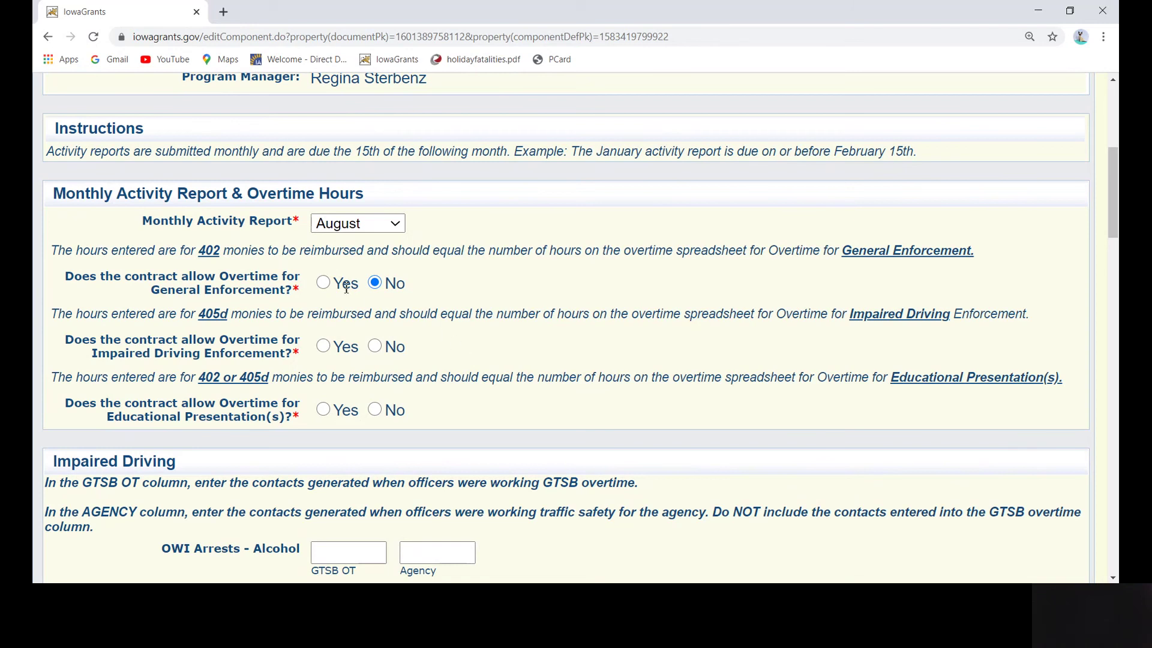
click(324, 284)
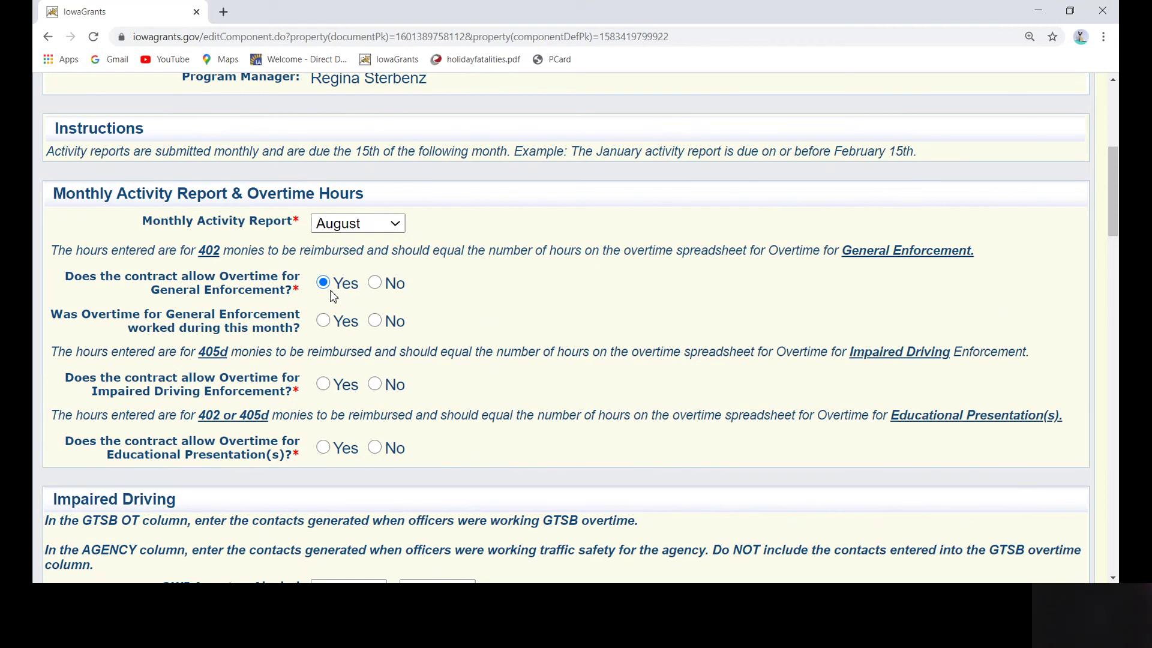
click(375, 283)
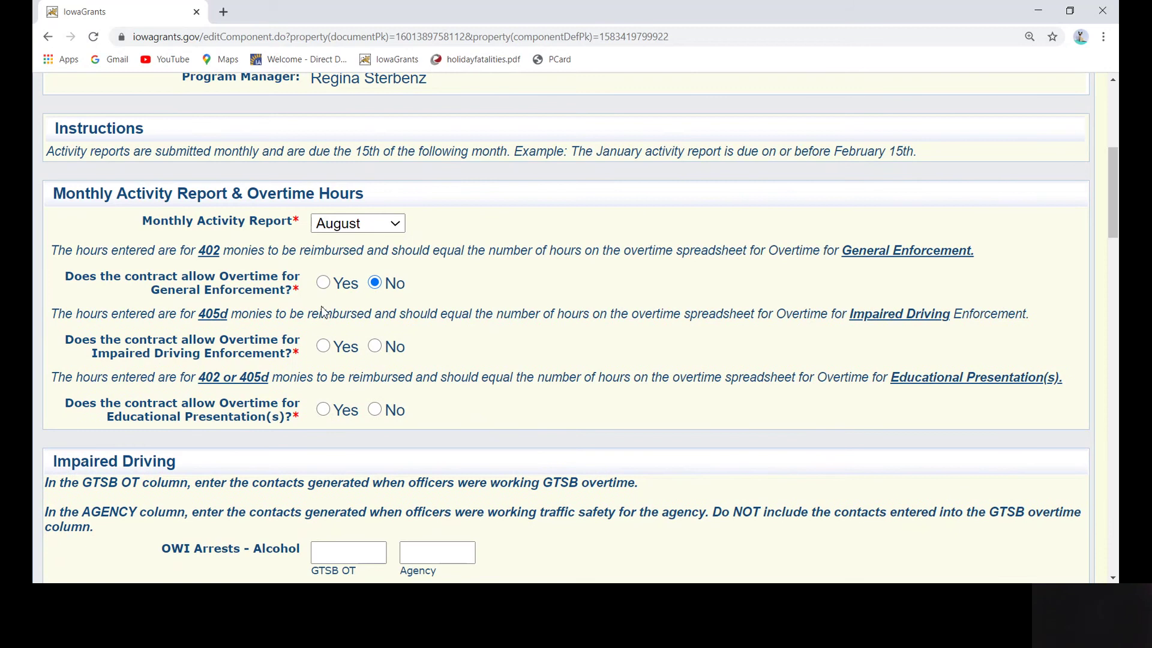
click(324, 284)
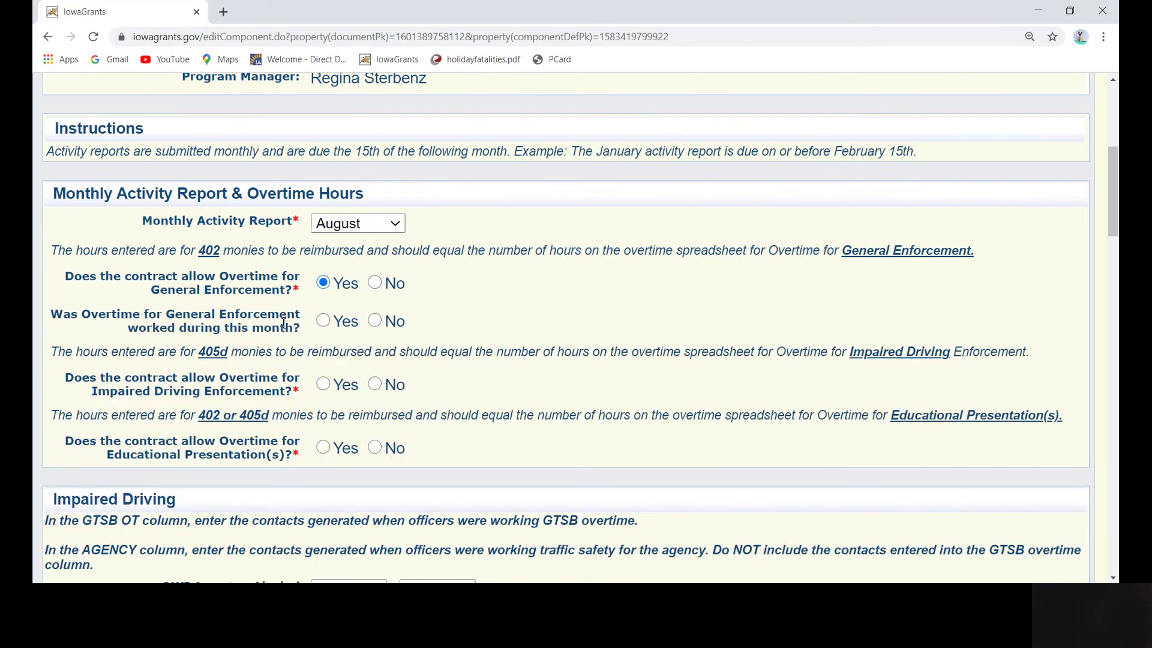
click(324, 321)
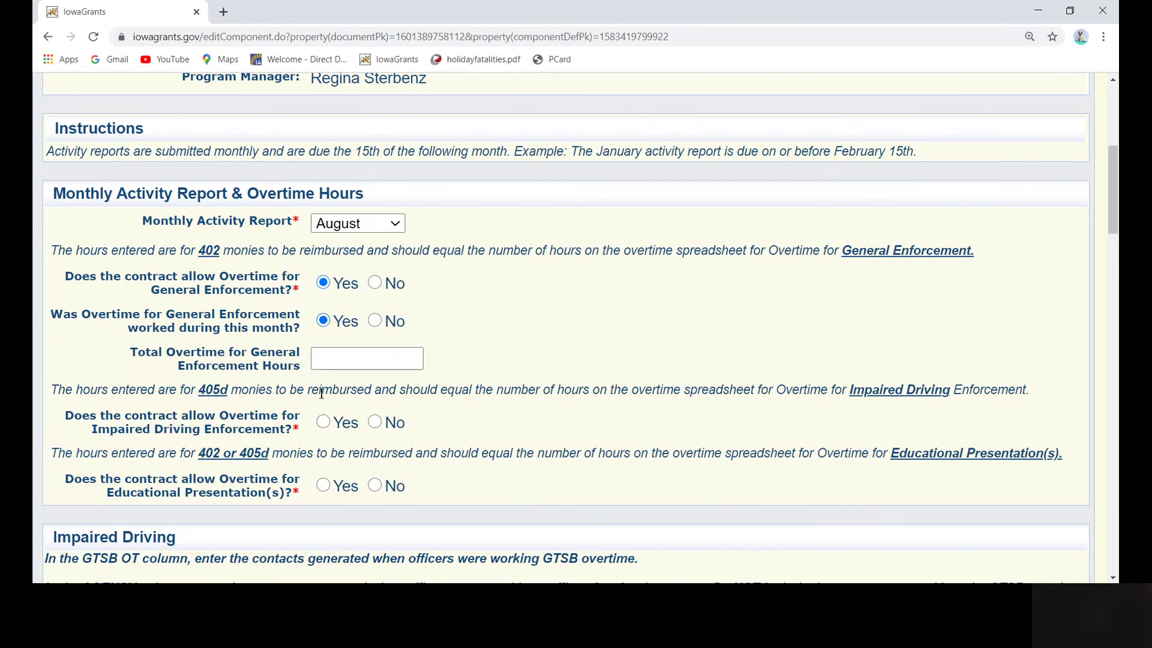
Try the Yes answers for Impaired Driving Enforcement overtime, finishing with No for whether the contract allows it.
scroll(329, 360, down, 1)
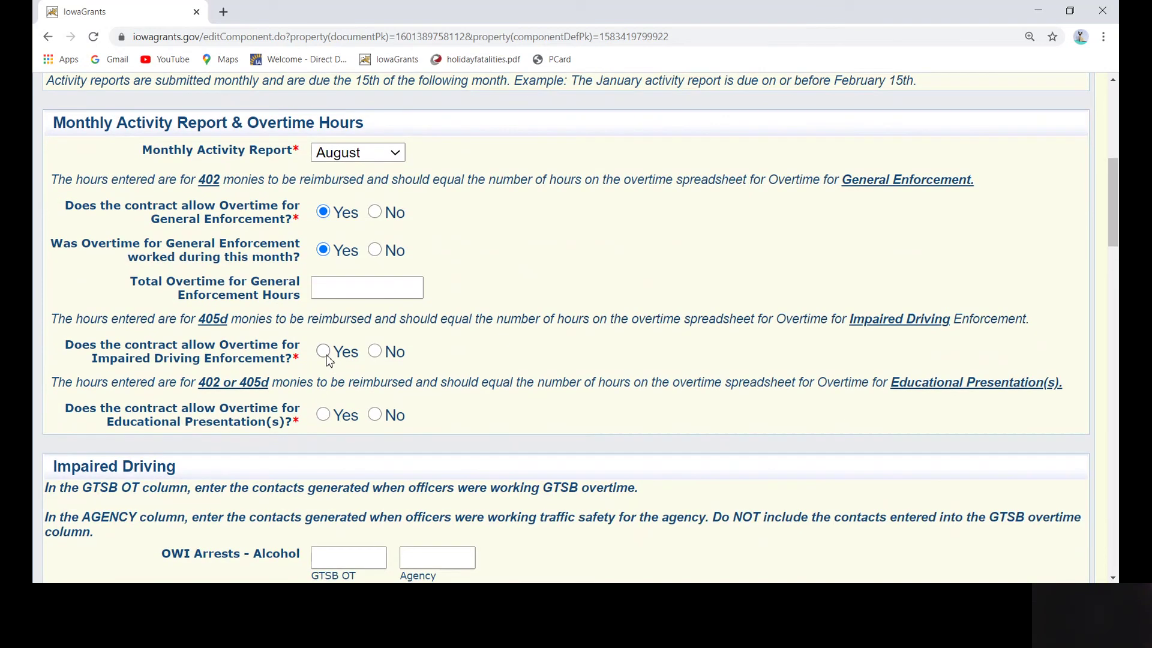
click(375, 355)
click(323, 353)
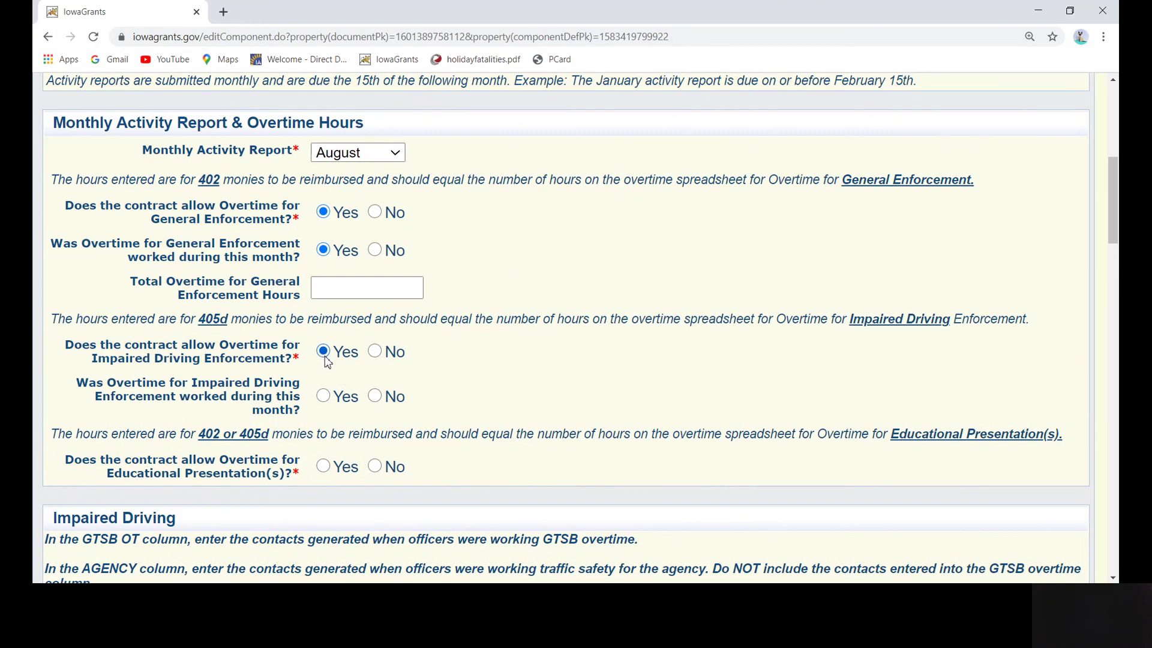
click(375, 399)
click(323, 396)
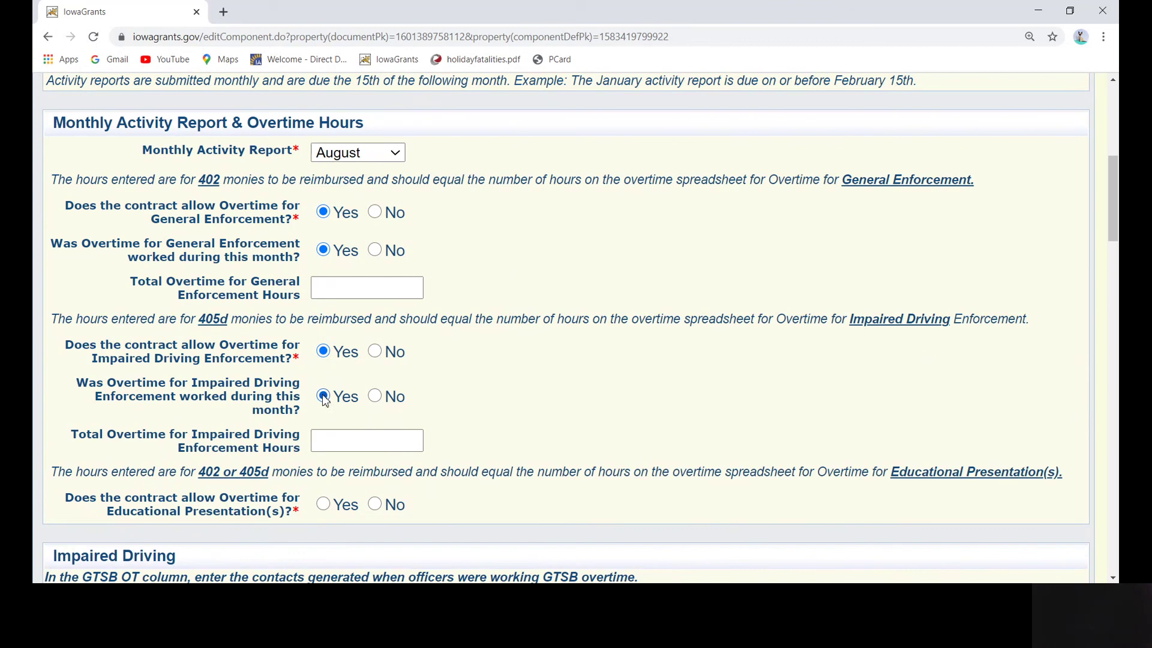
click(375, 352)
Try Yes for both Educational Presentation(s) overtime questions, finishing with No for whether the contract allows it.
scroll(366, 354, down, 2)
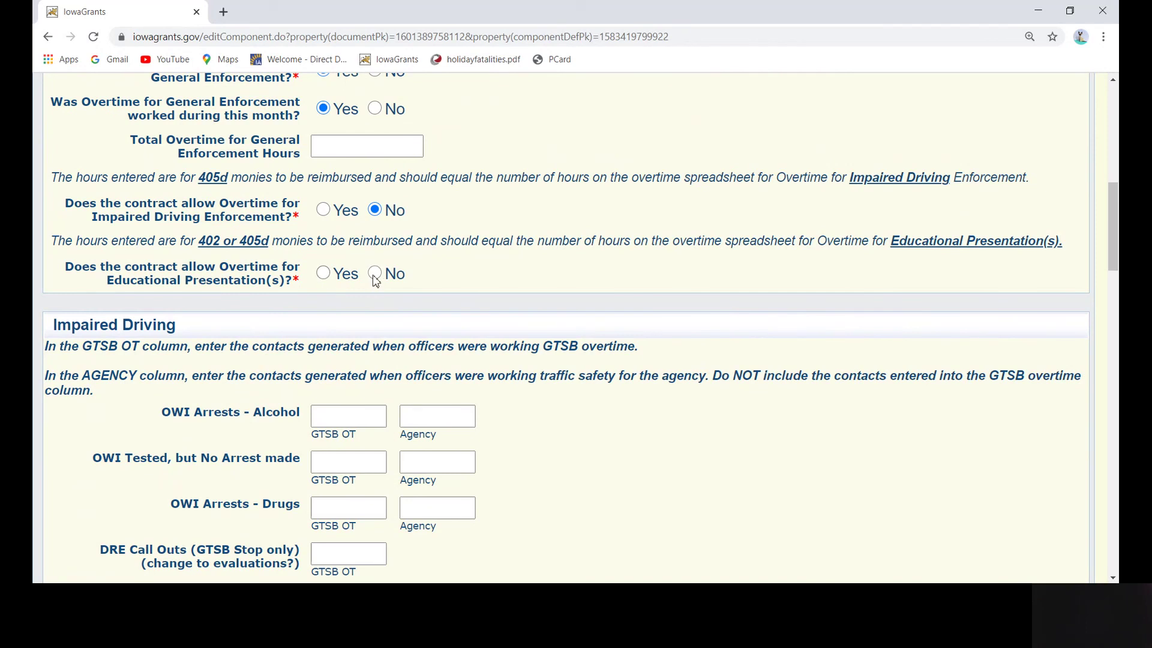
click(324, 276)
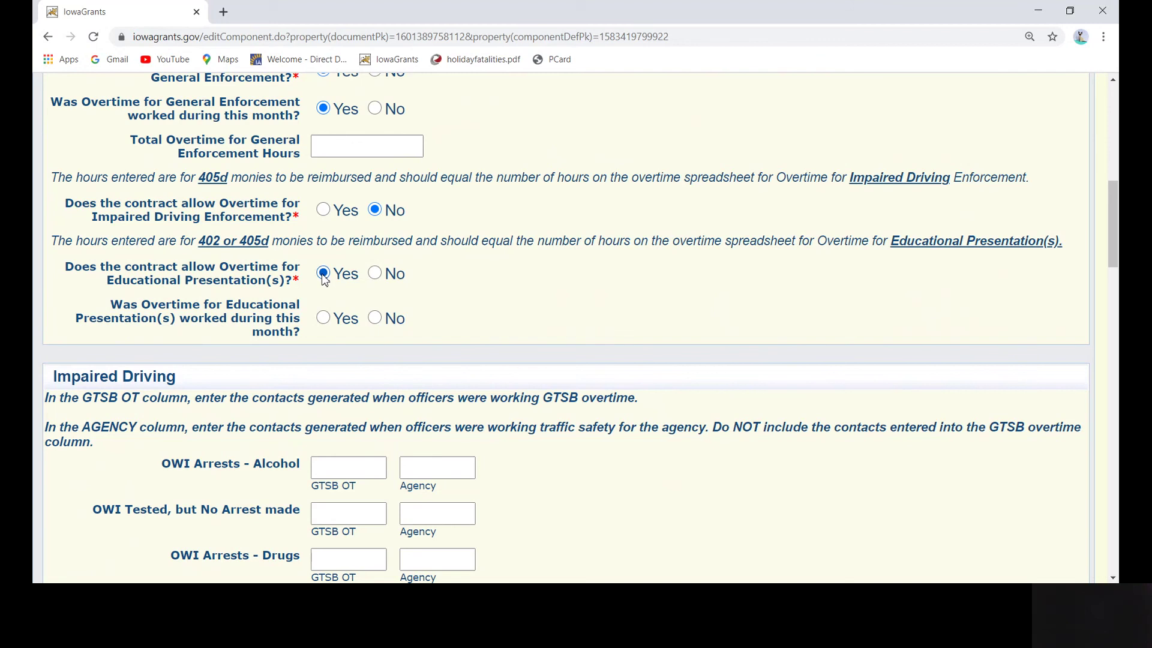
click(323, 320)
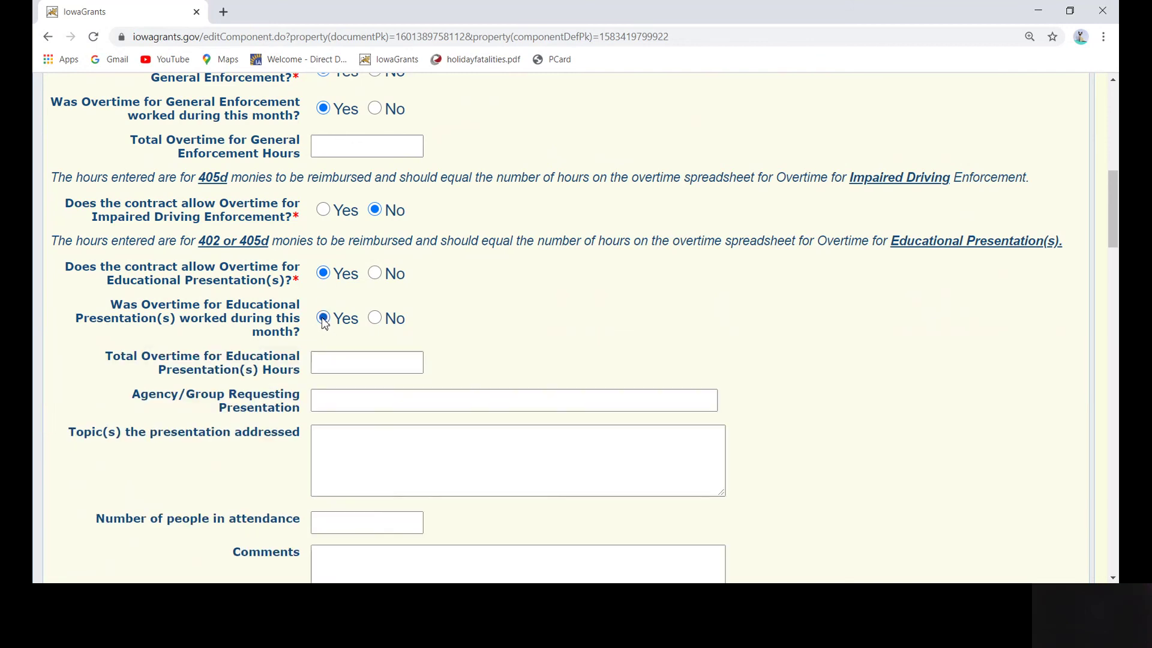
scroll(356, 339, down, 1)
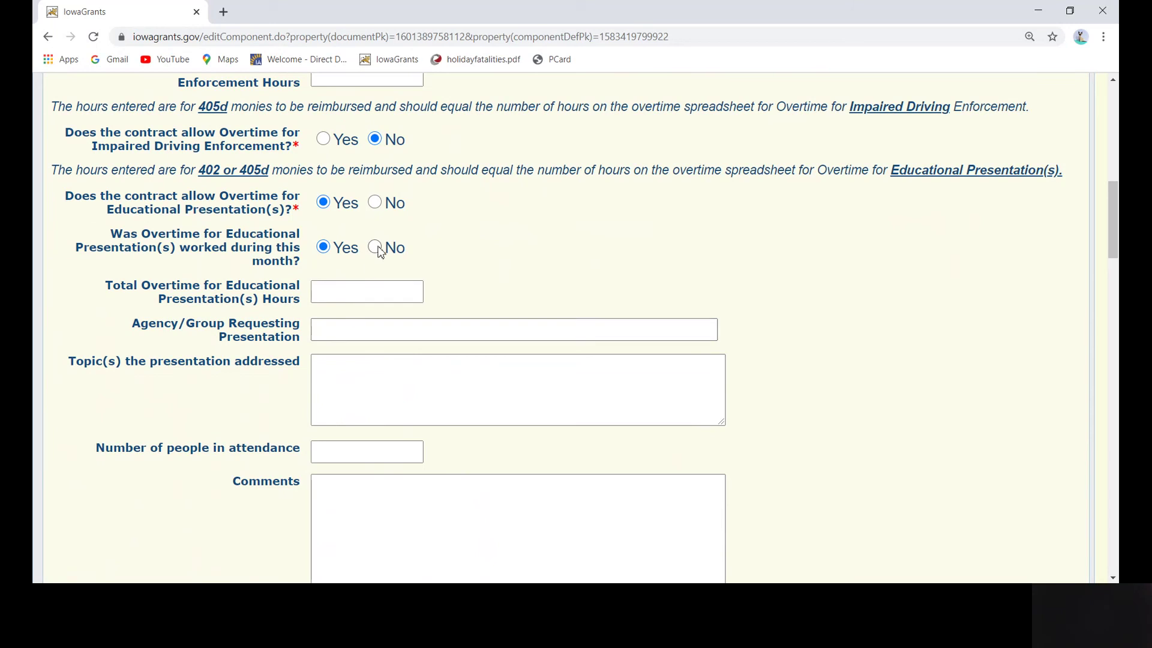
scroll(378, 250, down, 1)
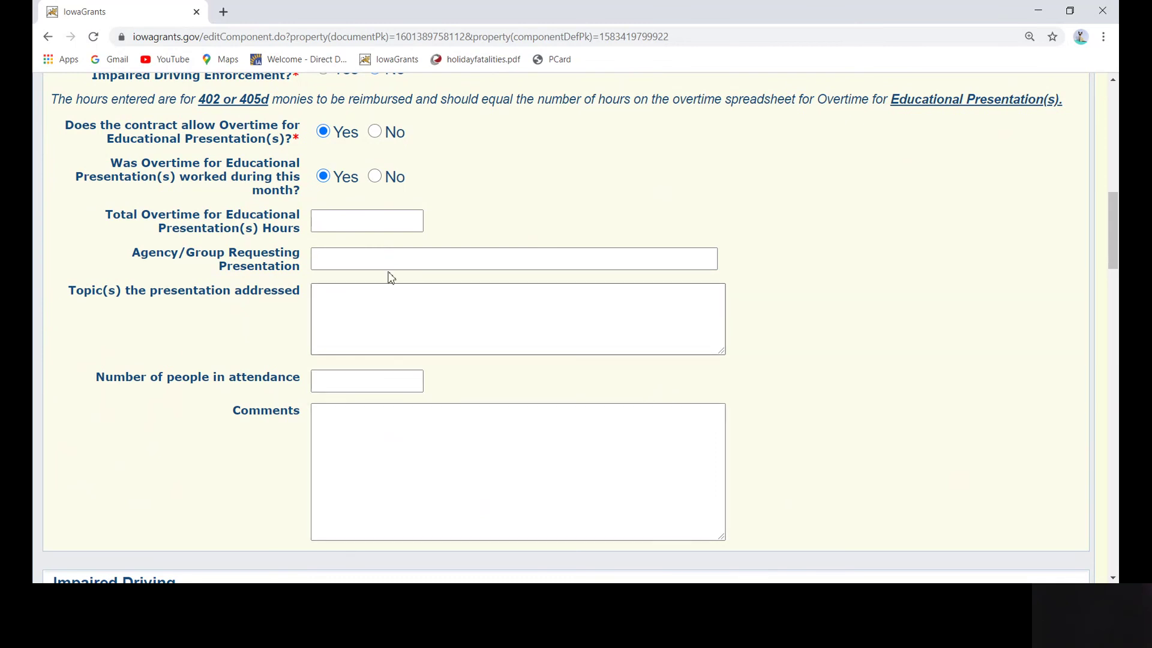
click(375, 132)
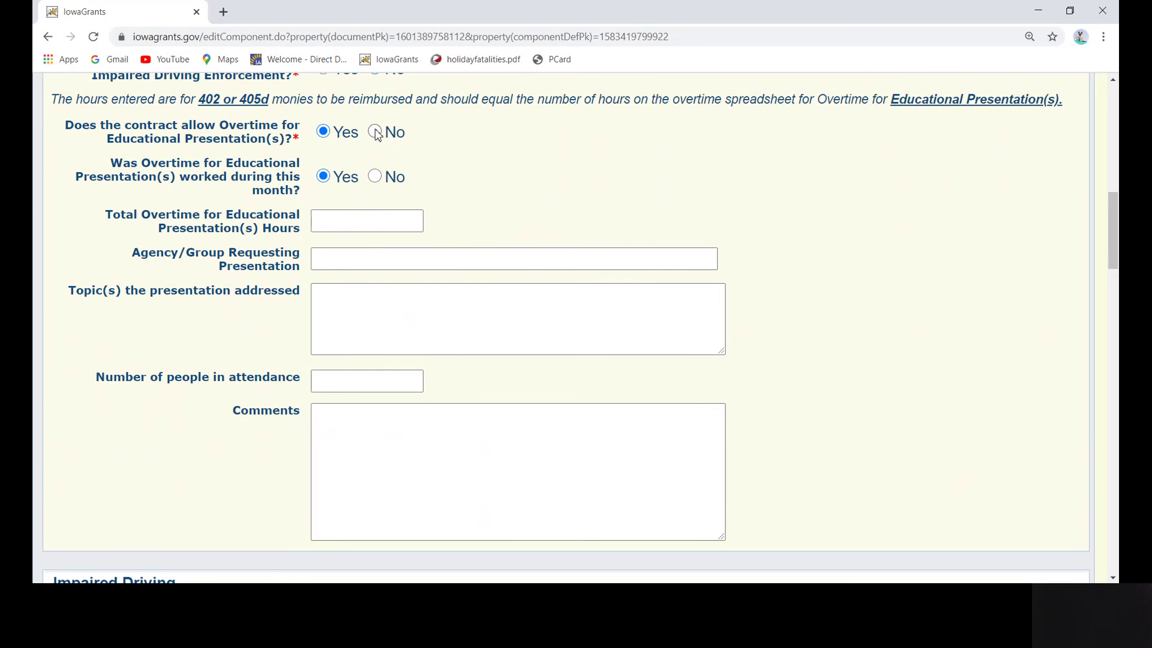
Enter 8.0 as the total overtime hours for General Enforcement.
scroll(391, 173, up, 1)
scroll(391, 173, up, 3)
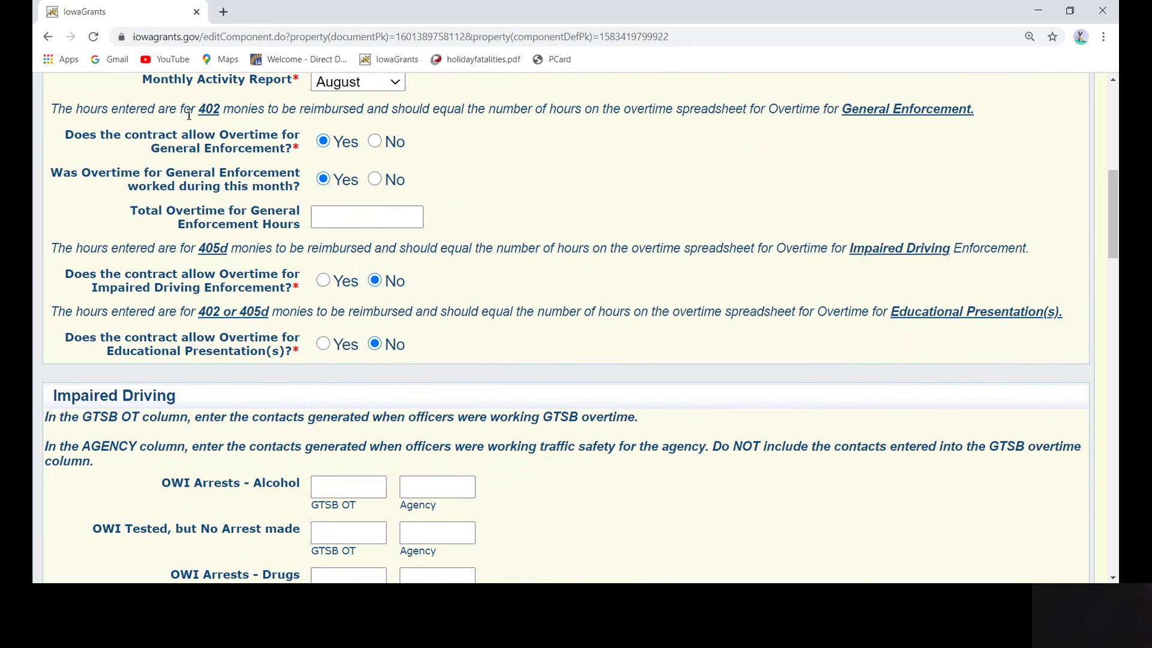
click(327, 215)
text(8.0)
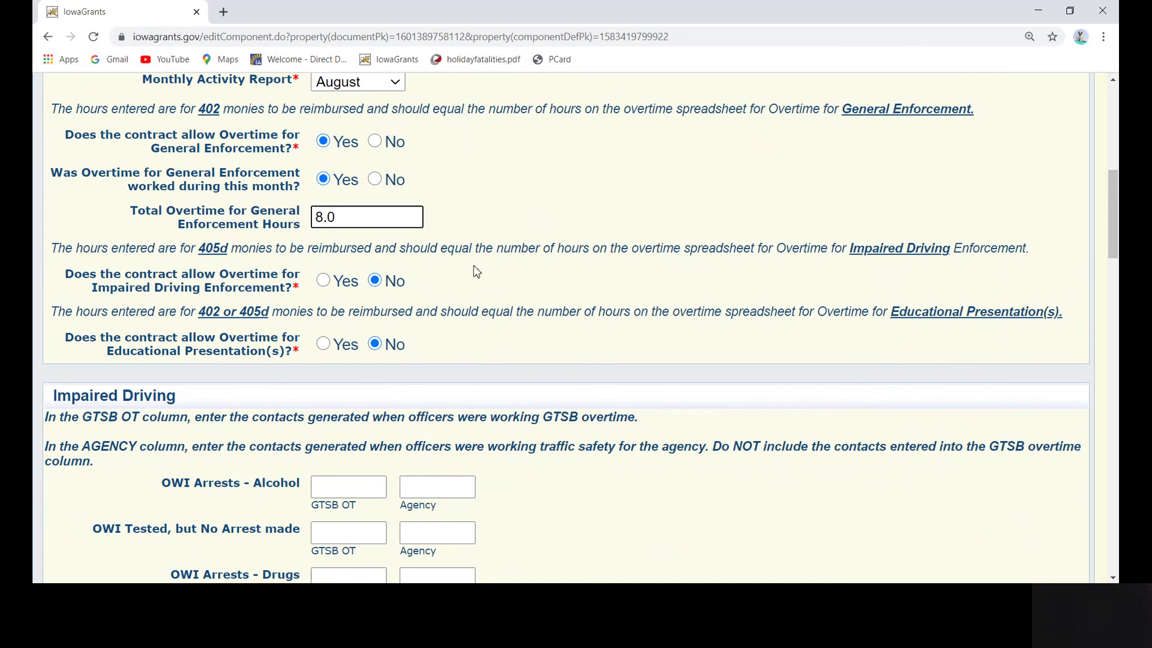
In the Impaired Driving section, record alcohol OWI arrests as 2 for GTSB OT and 0 for Agency.
scroll(473, 265, down, 1)
scroll(473, 265, down, 4)
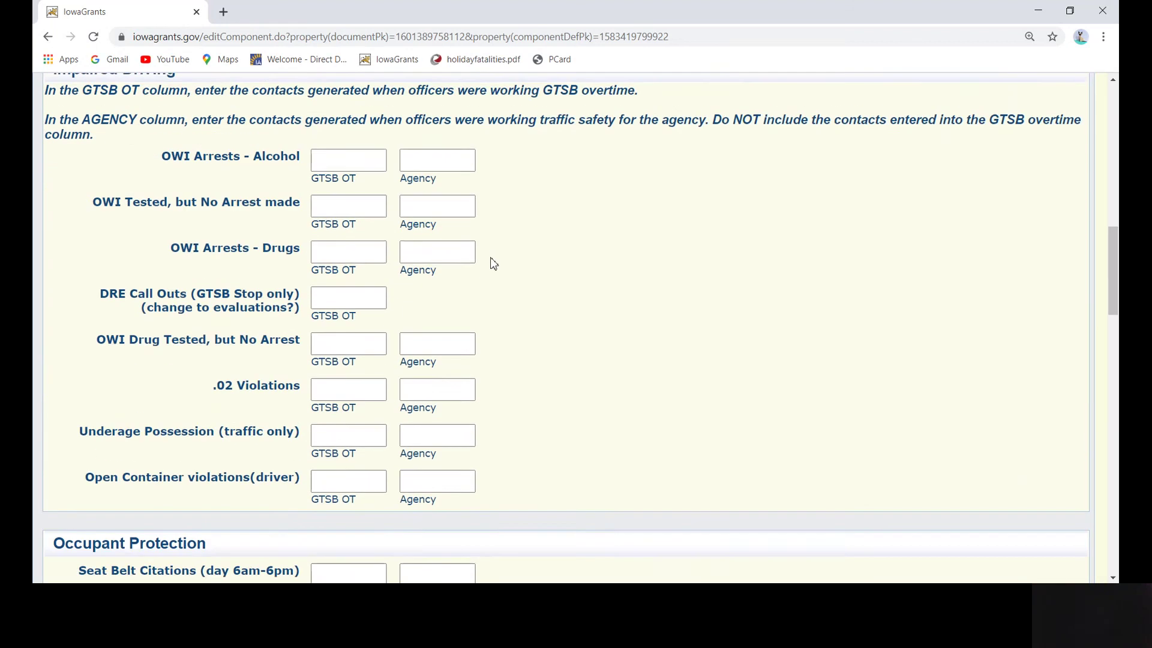
scroll(491, 262, up, 1)
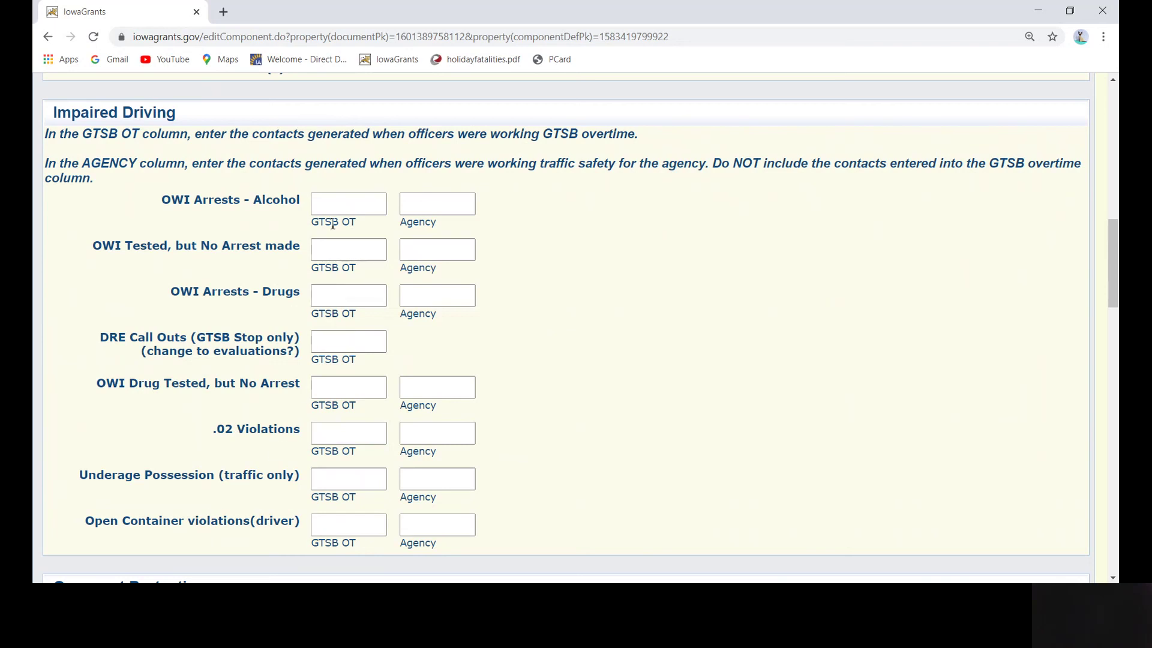
click(323, 204)
text(2)
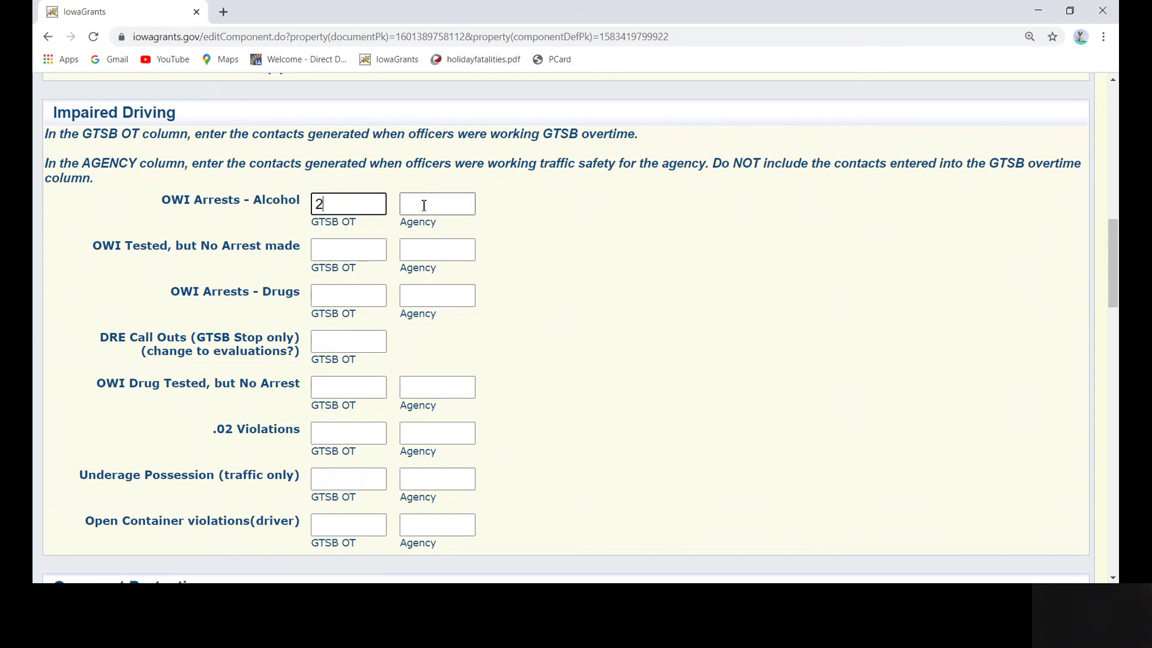
key(Tab)
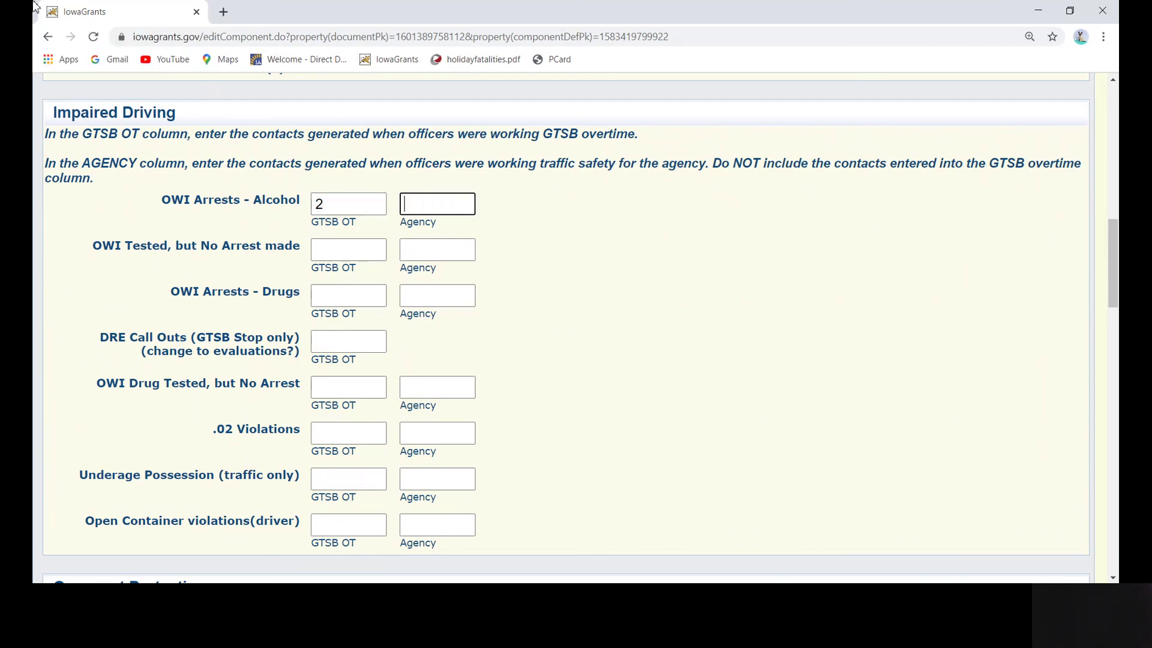
text(0)
click(33, 7)
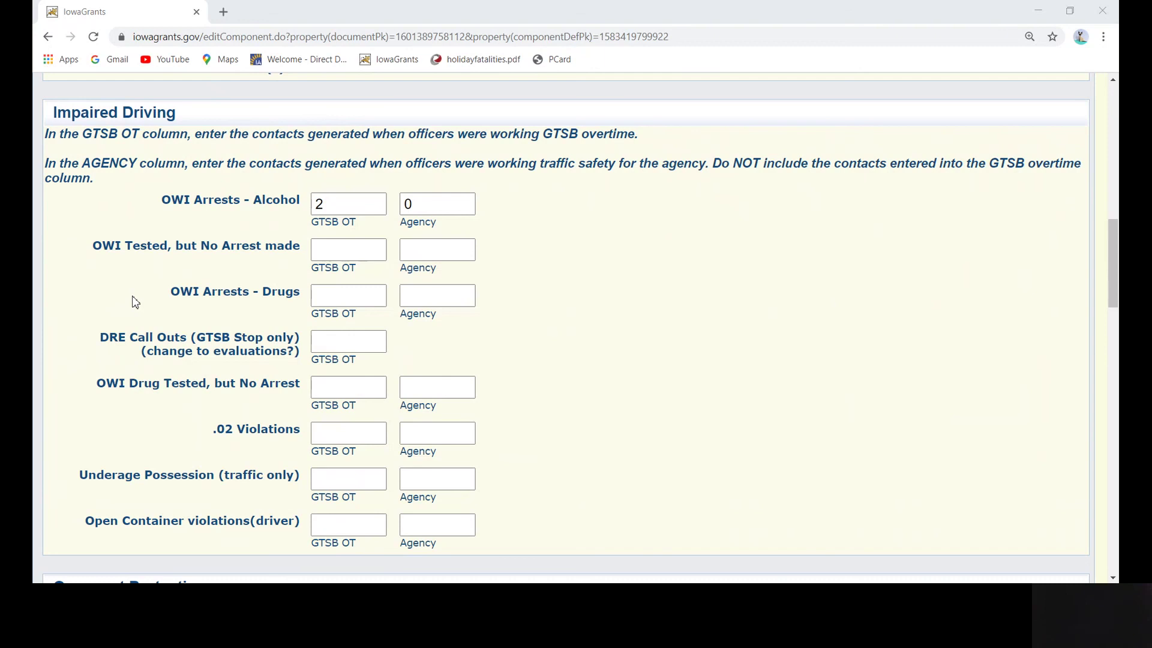
Record OWI Tested, but No Arrest made as 0 for both GTSB OT and Agency.
click(314, 249)
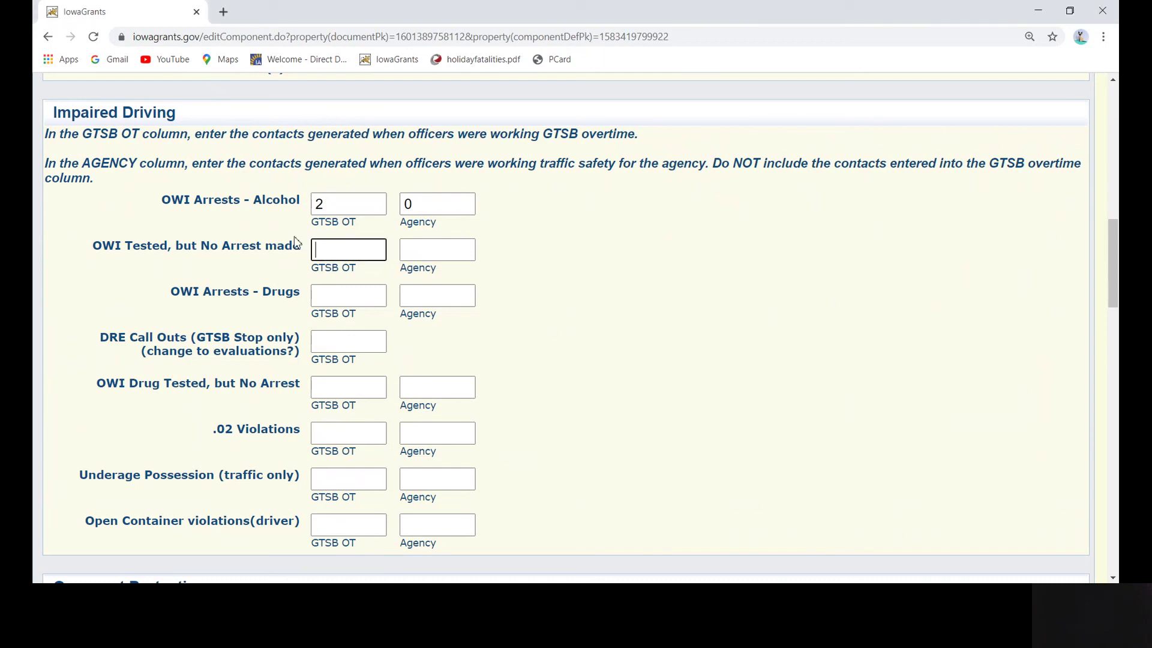
text(0)
key(Tab)
text(0)
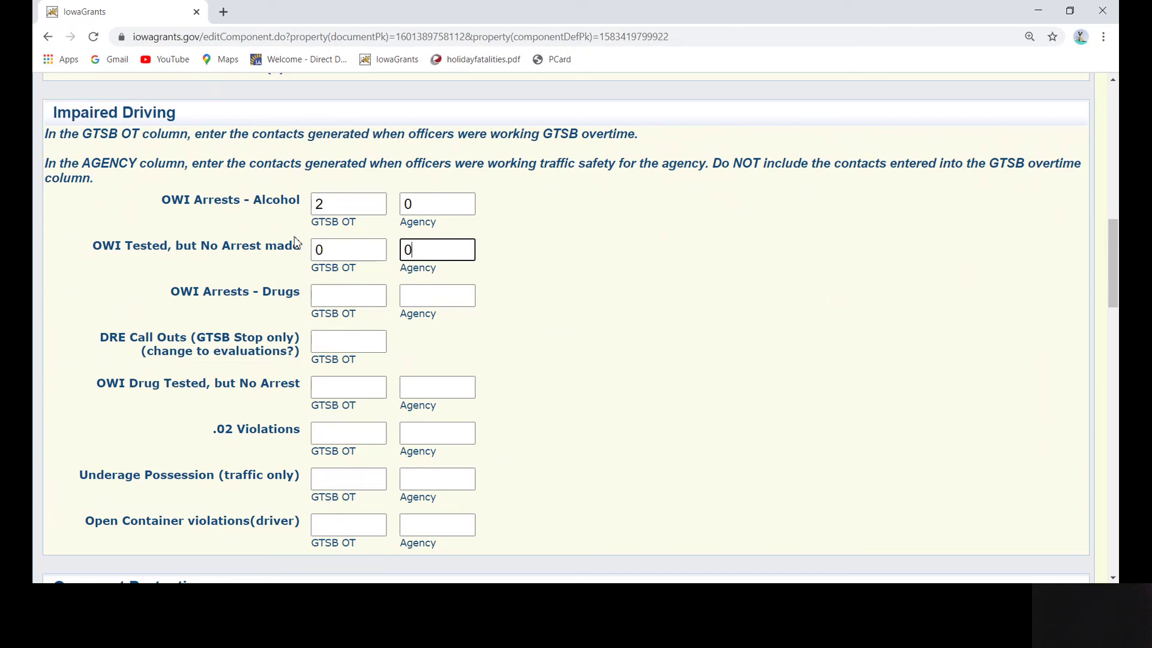
Record OWI Arrests - Drugs as 1 for GTSB OT and 3 for Agency, and DRE Call Outs as 0.
key(Tab)
text(1)
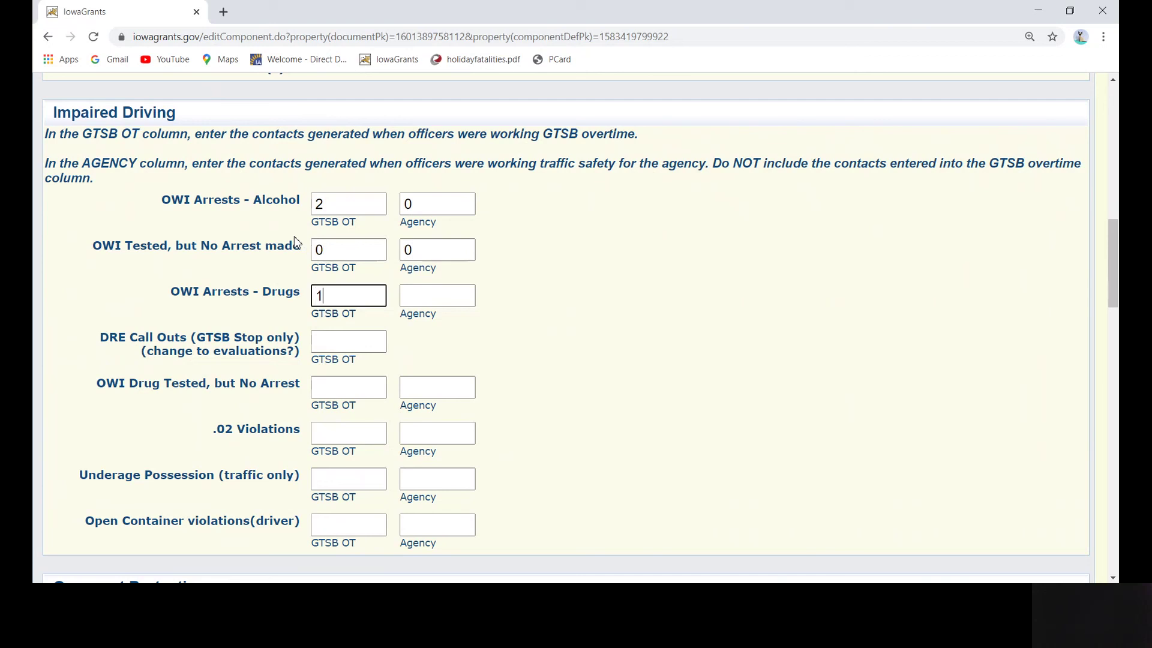
key(Tab)
text(3)
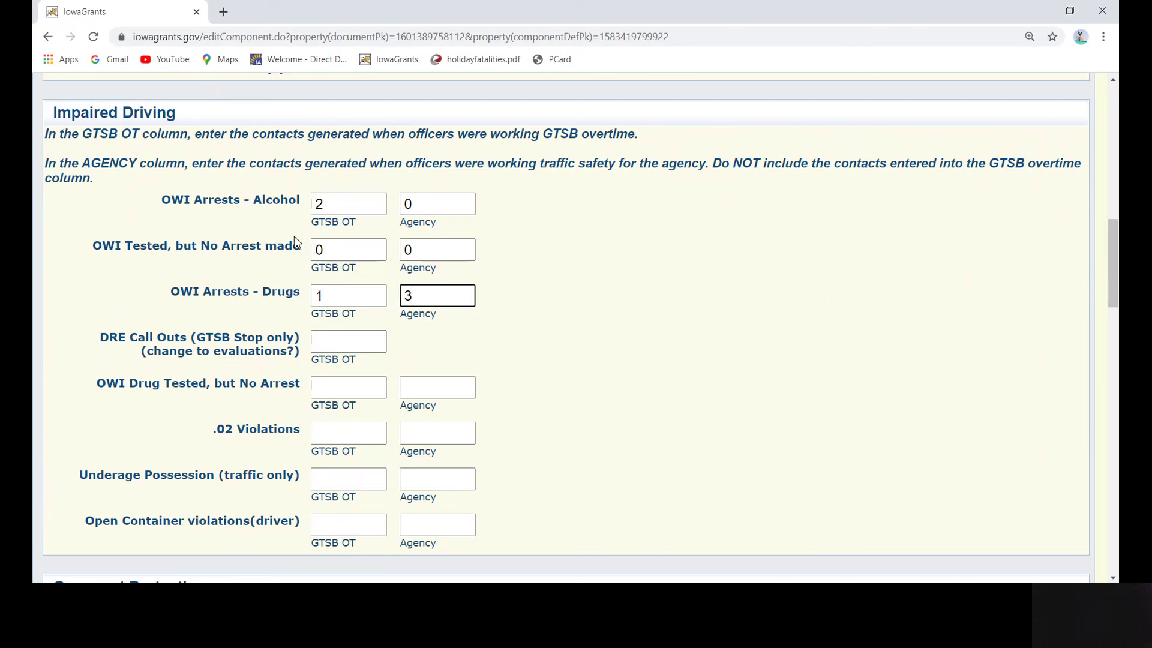
key(Tab)
text(0)
key(Tab)
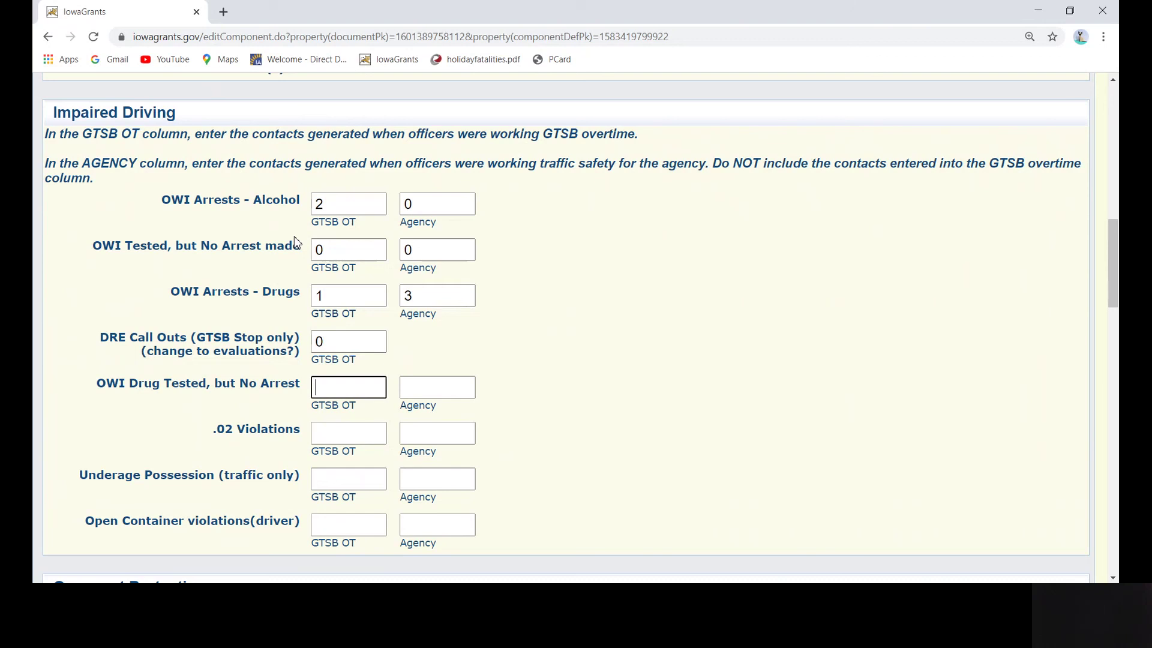
Record OWI Drug Tested, but No Arrest and .02 Violations as 0 for both GTSB OT and Agency.
text(0)
key(Tab)
text(0)
key(Tab)
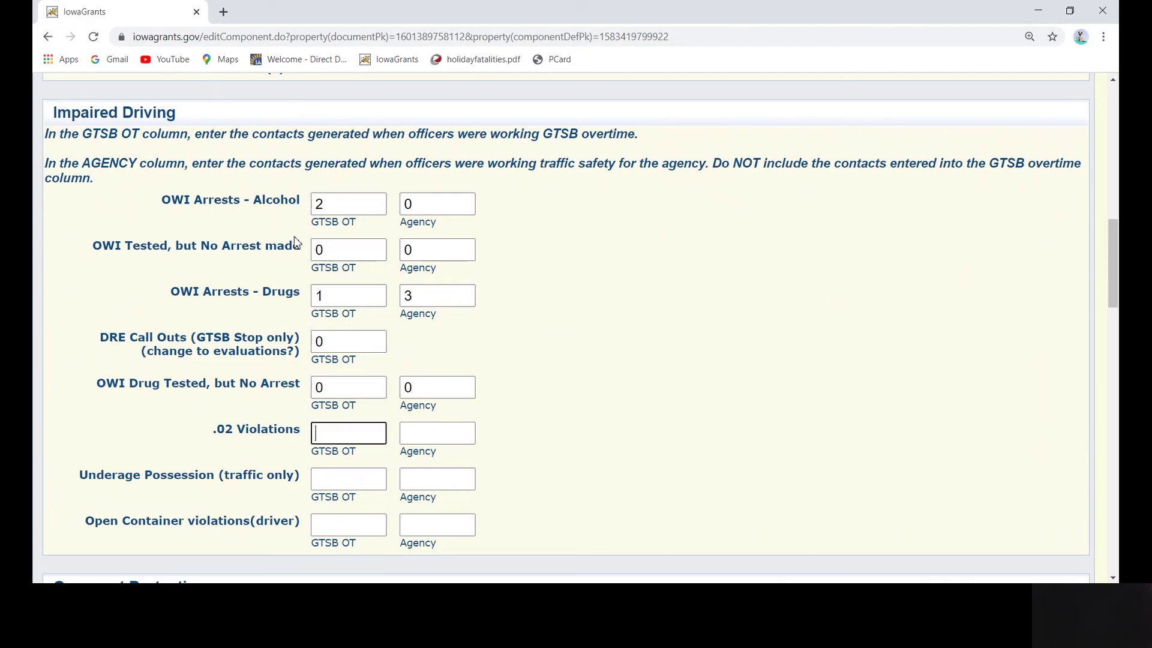
text(0)
key(Tab)
text(0)
key(Tab)
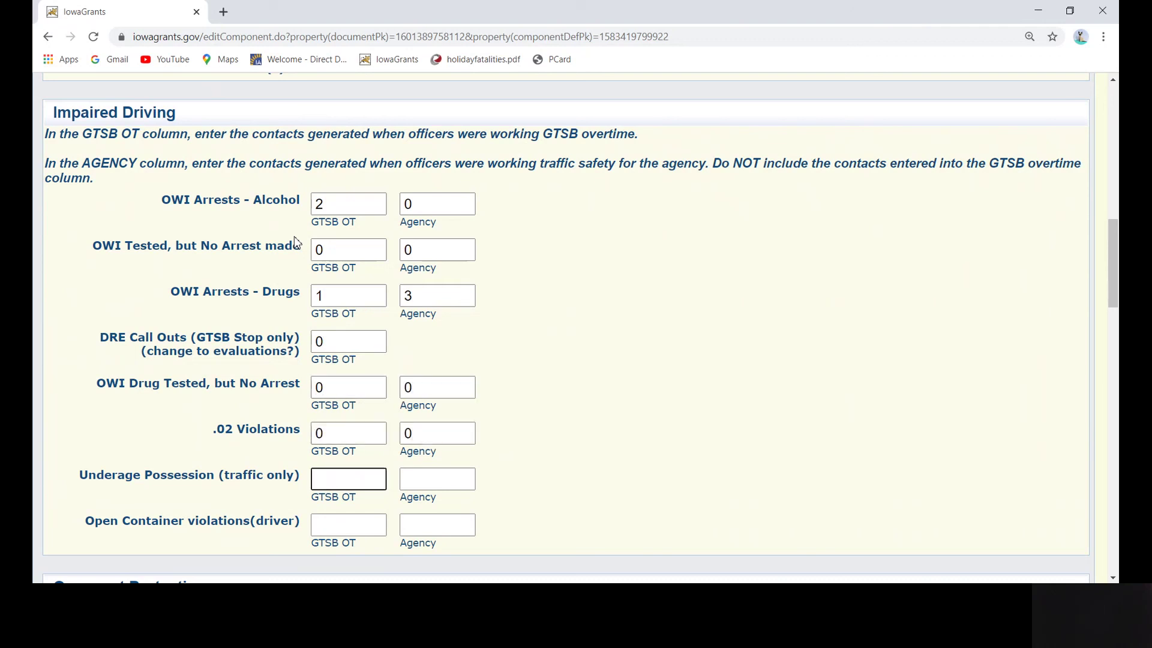
Record Underage Possession as 1 for GTSB OT and 3 for Agency, and Open Container violations as 0 for both.
text(1)
key(Tab)
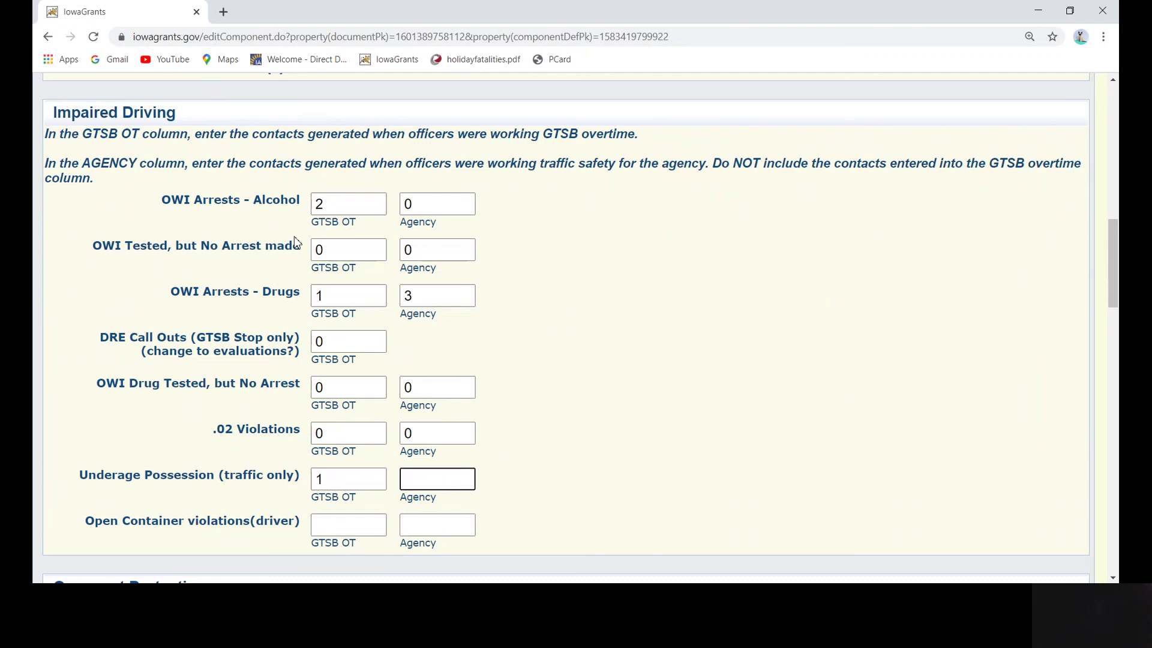
text(3)
key(Tab)
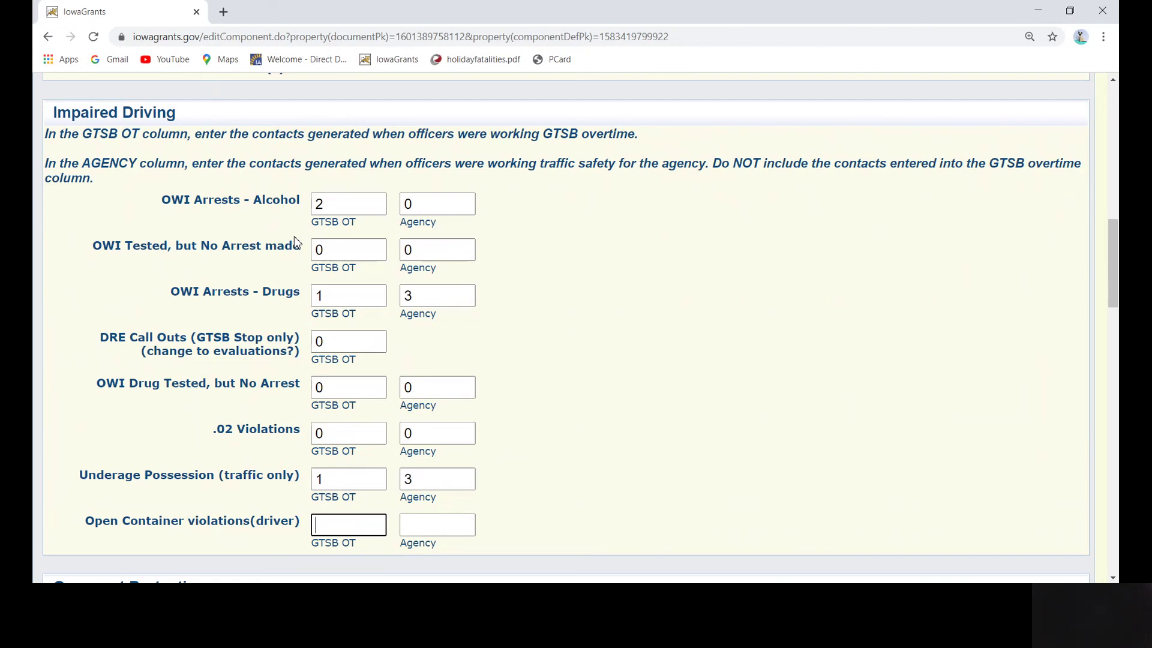
text(0)
key(Tab)
text(0)
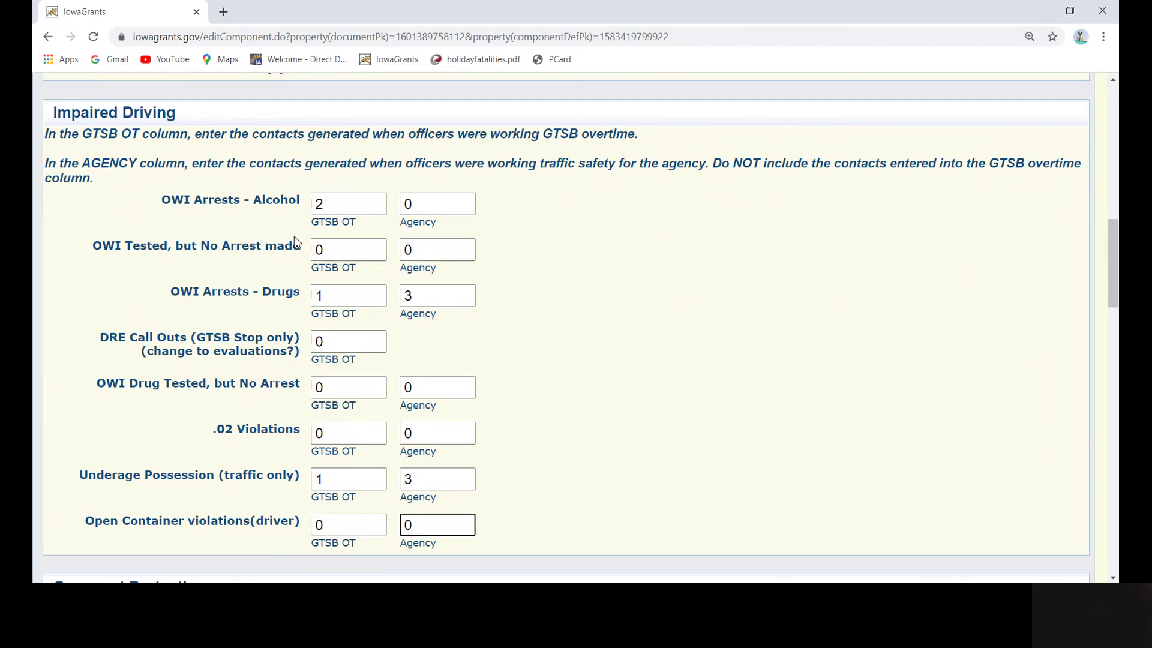
key(Tab)
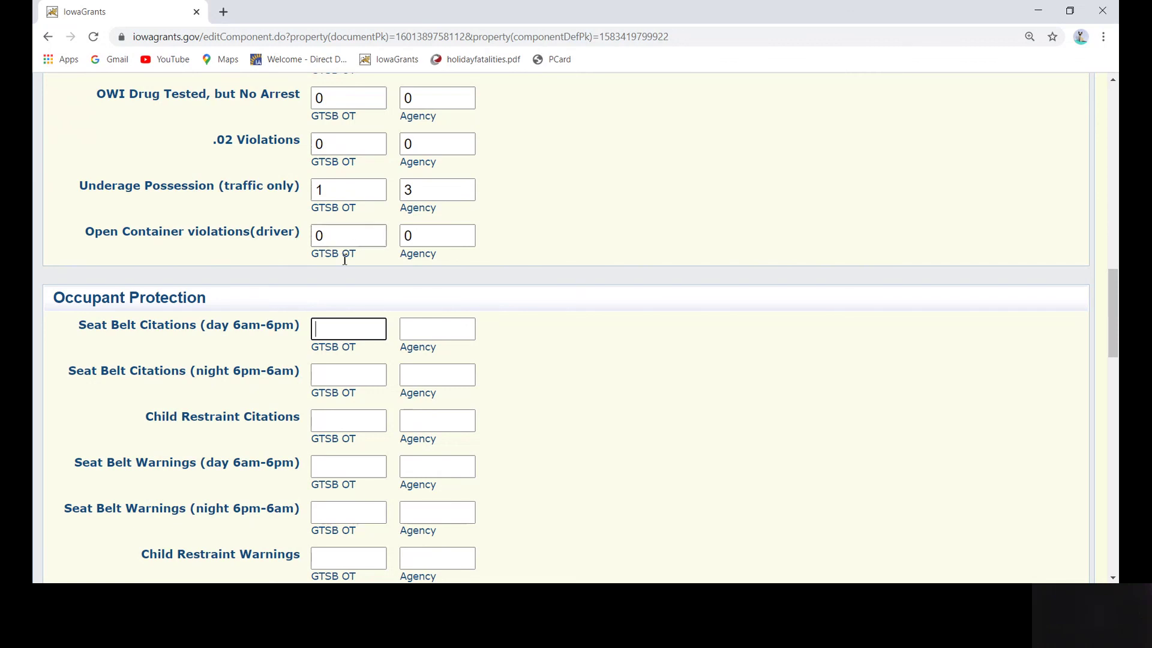
In Occupant Protection, record Seat Belt Citations as 5 GTSB OT and 6 Agency for day, and 2 GTSB OT and 3 Agency for night.
scroll(336, 263, down, 2)
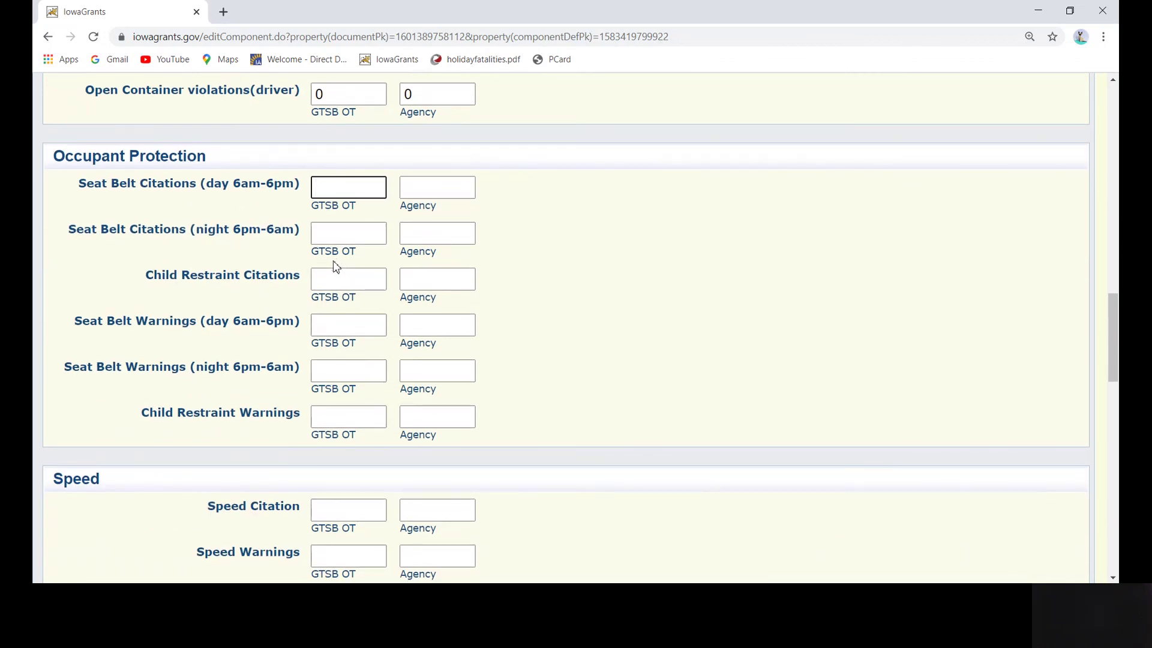
text(5)
key(Tab)
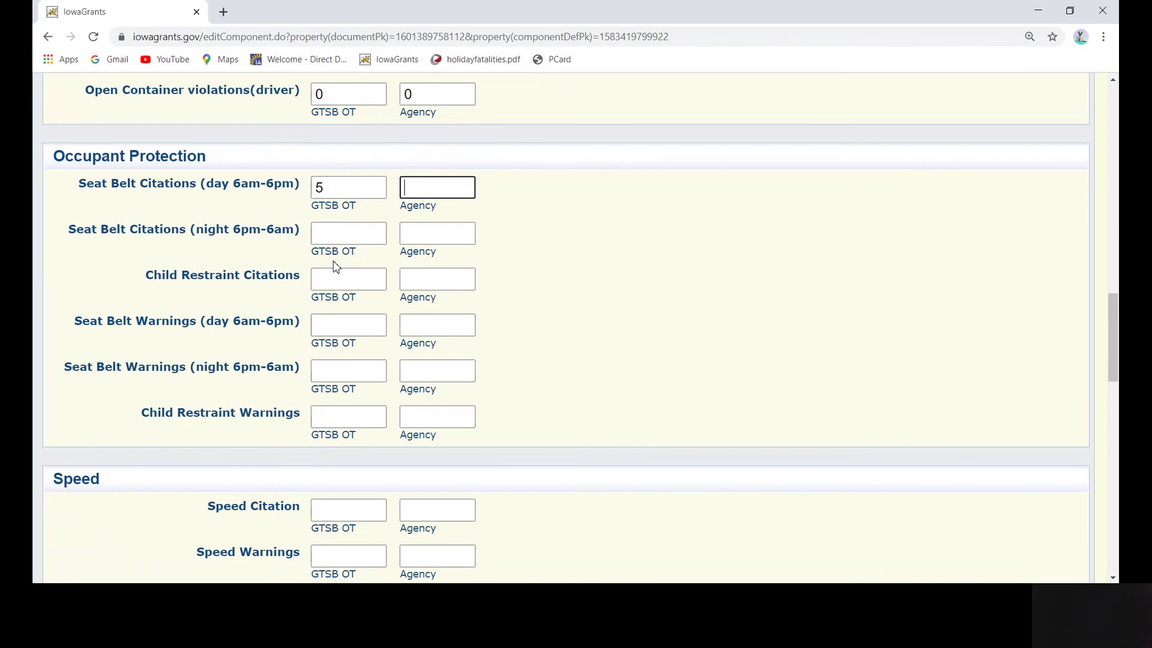
text(6)
key(Tab)
text(2)
key(Tab)
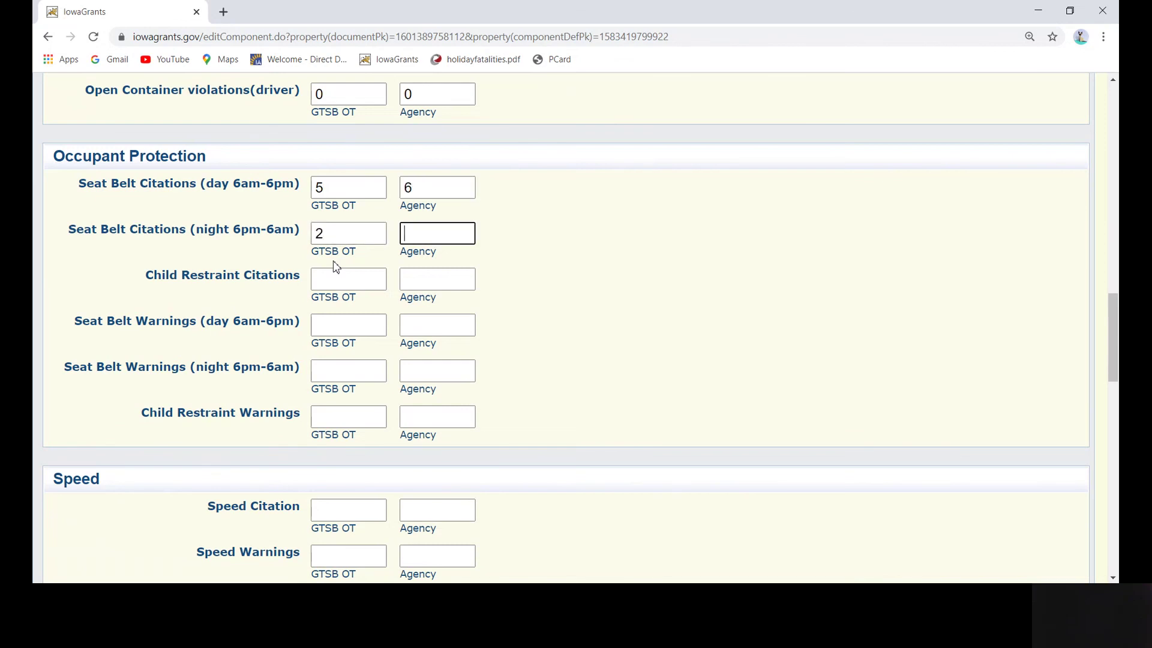
text(3)
key(Tab)
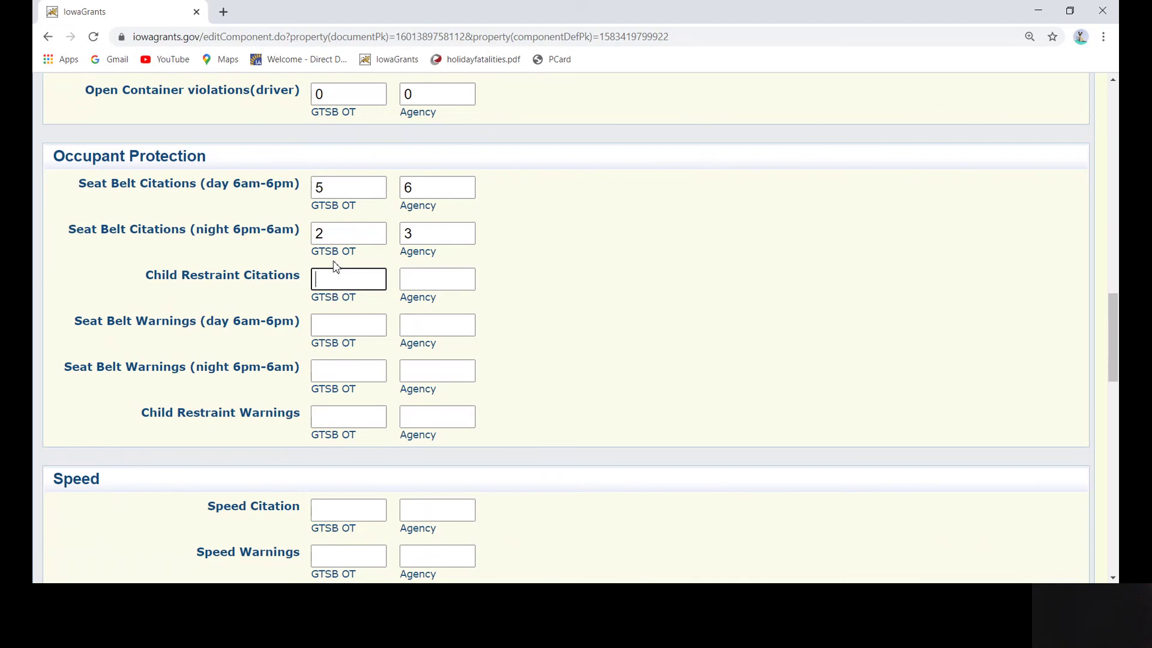
Record Child Restraint Citations as 4 for GTSB OT and 2 for Agency.
text(4)
key(Tab)
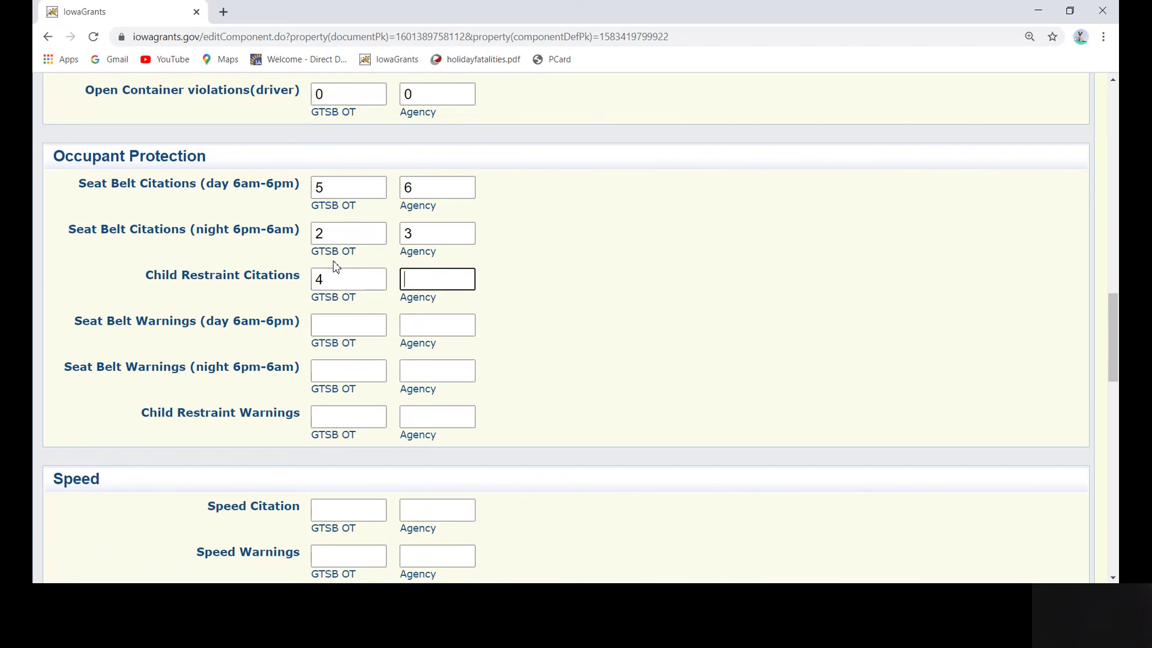
text(2)
key(Tab)
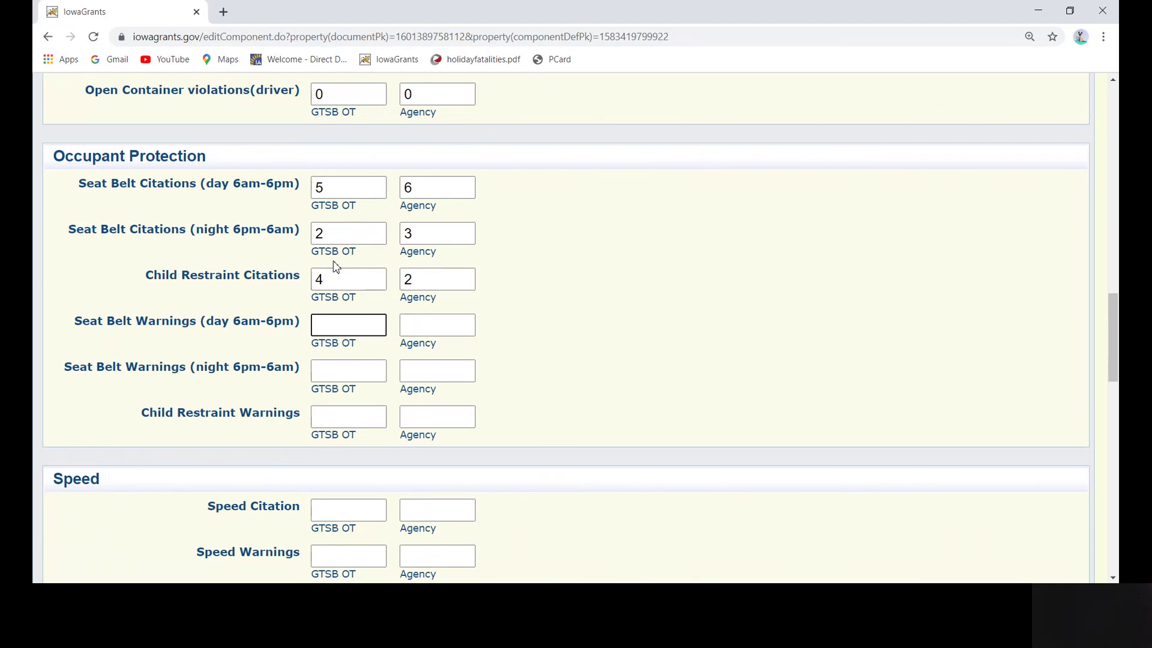
Record Seat Belt Warnings as 0 GTSB OT and 10 Agency for day, and 1 GTSB OT and 15 Agency for night.
text(0)
key(Tab)
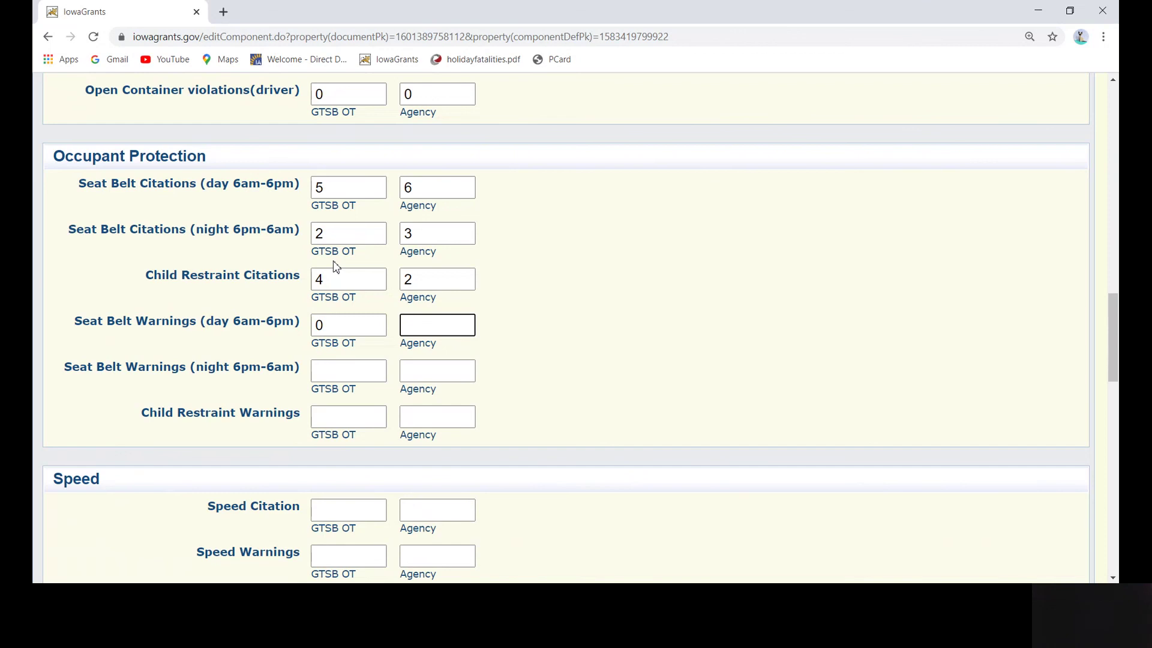
text(10)
key(Tab)
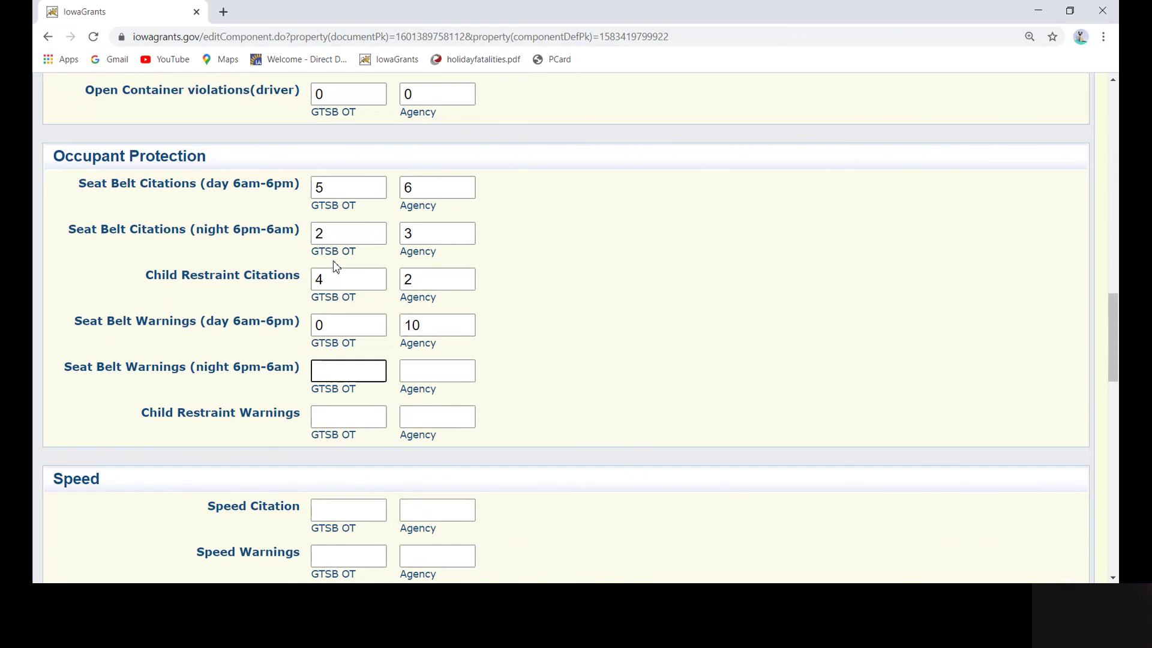
text(1)
key(Tab)
text(15)
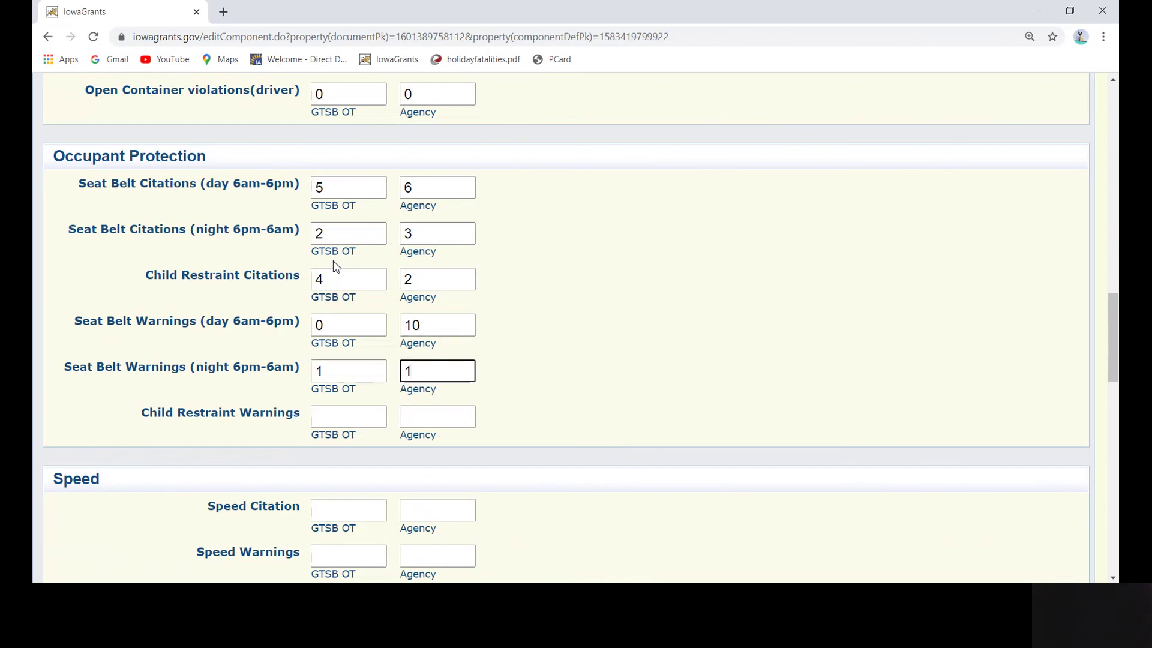
key(Tab)
Record Child Restraint Warnings as 1 for GTSB OT and 21 for Agency.
text(1)
key(Tab)
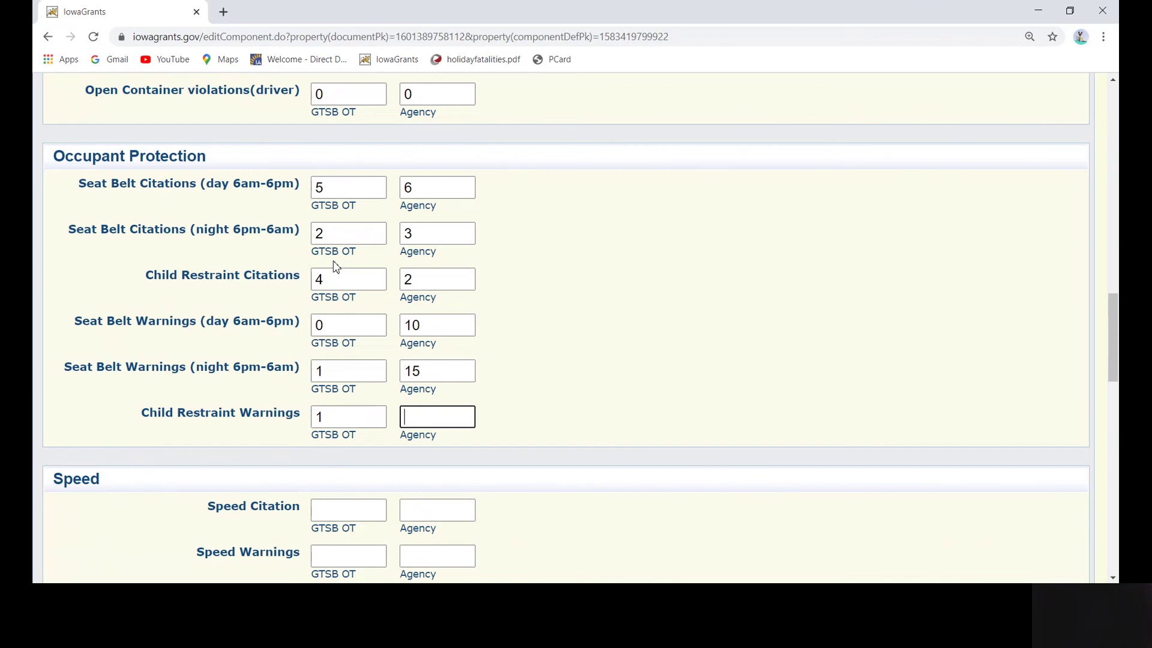
text(21)
key(Tab)
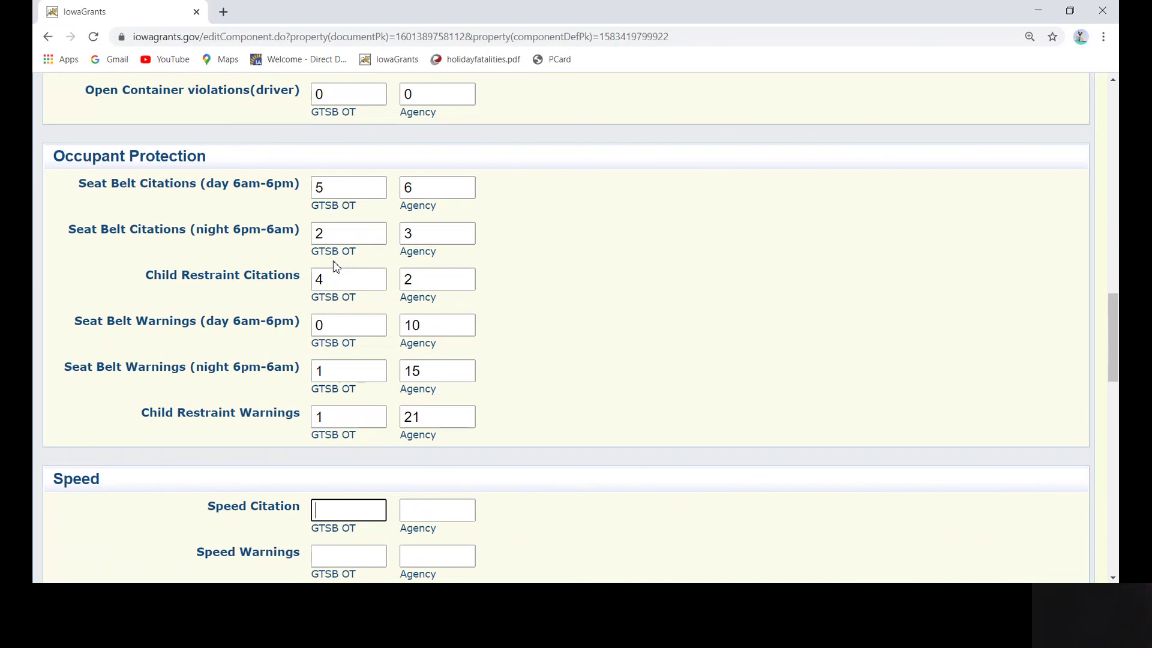
In the Speed section, record citations as 1 GTSB OT and 5 Agency, and warnings as 10 GTSB OT and 15 Agency.
text(1)
key(Tab)
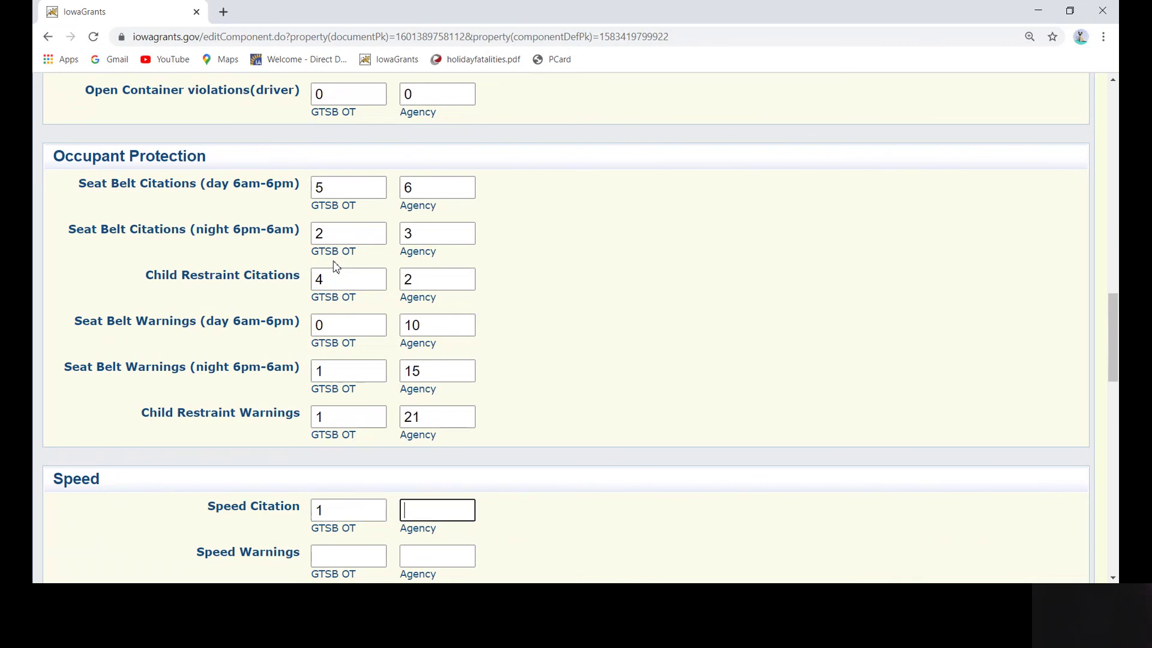
text(5)
key(Tab)
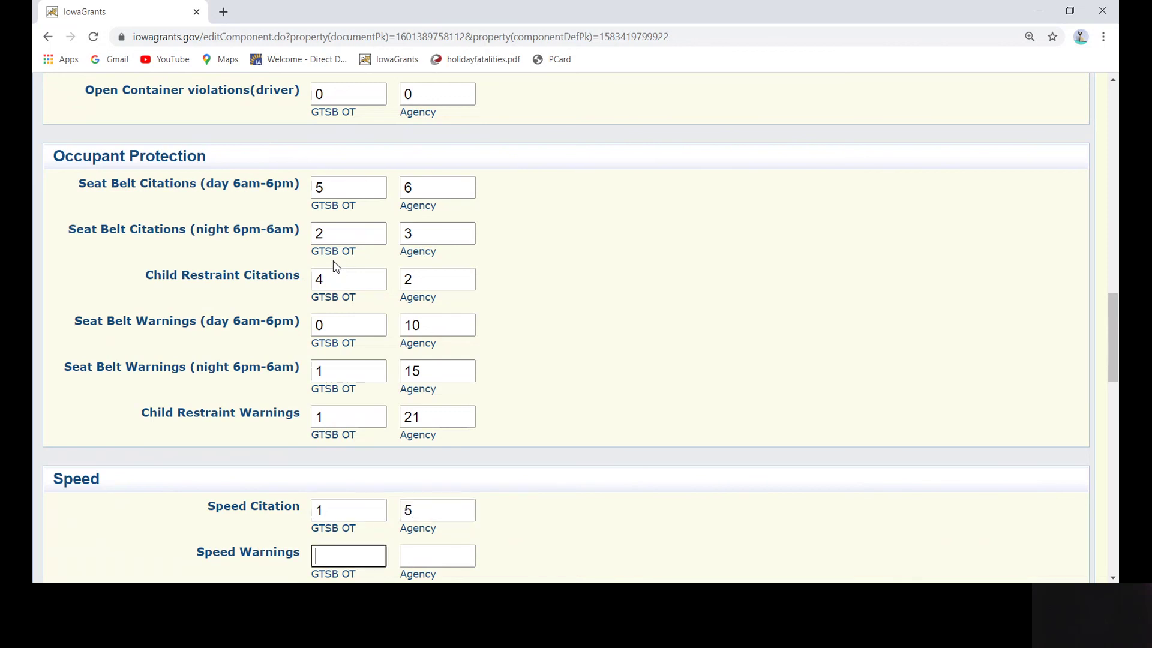
text(10)
key(Tab)
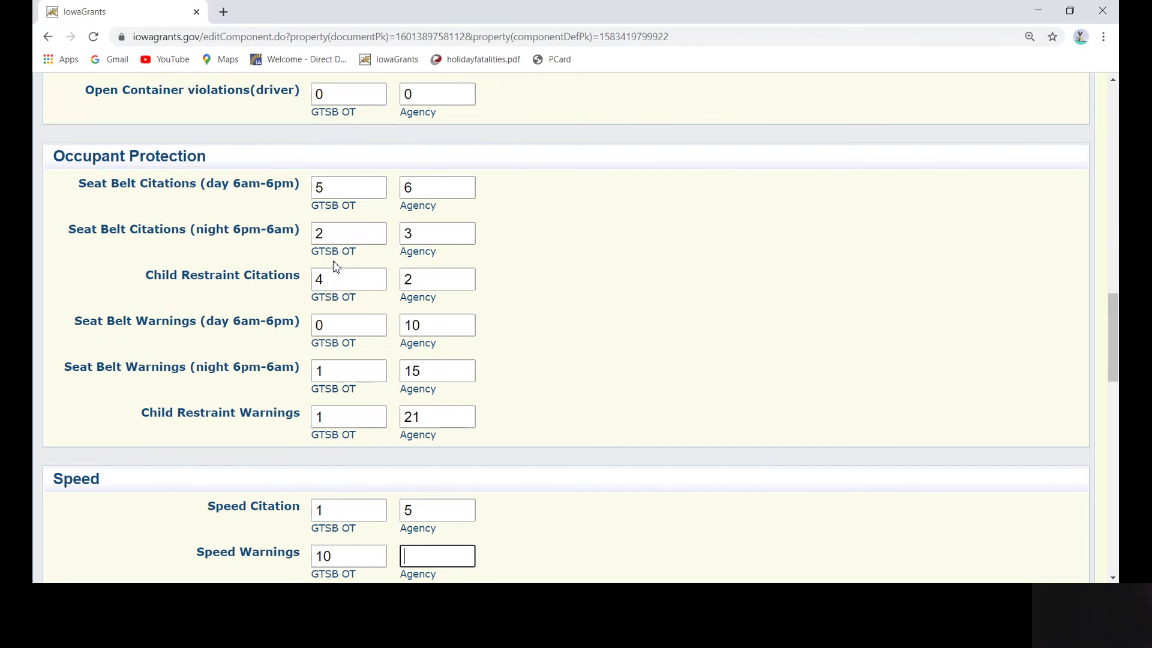
text(15)
key(Tab)
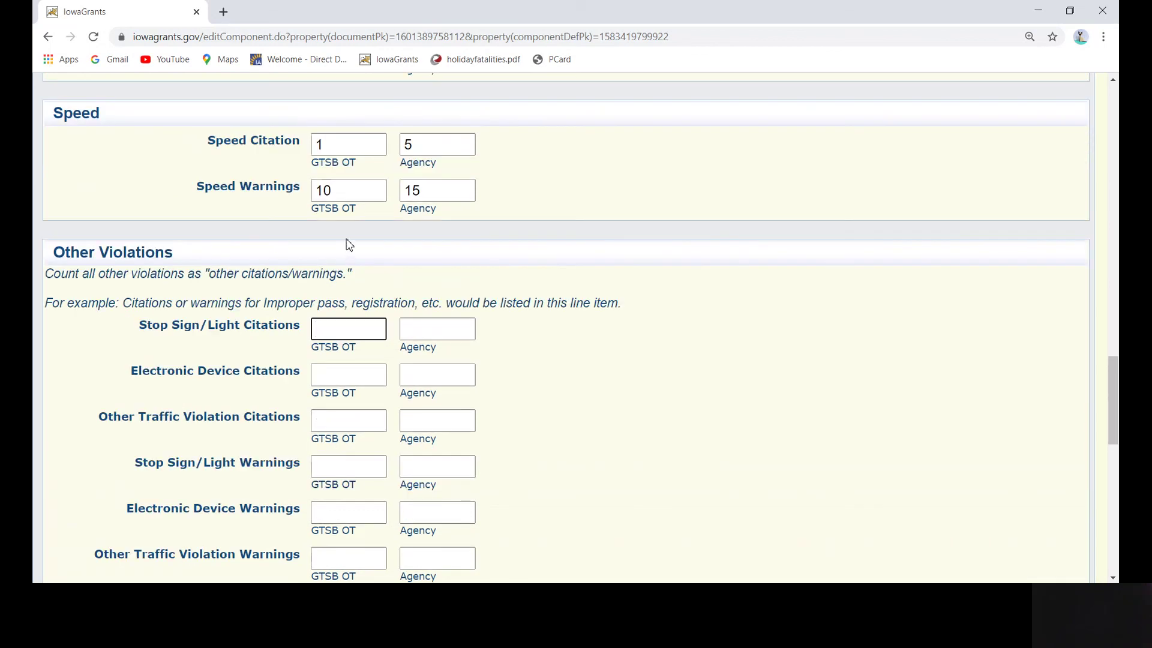
In Other Violations, record Stop Sign/Light Citations as 1 GTSB OT and 0 Agency, and Electronic Device Citations as 0 for both.
scroll(356, 269, down, 3)
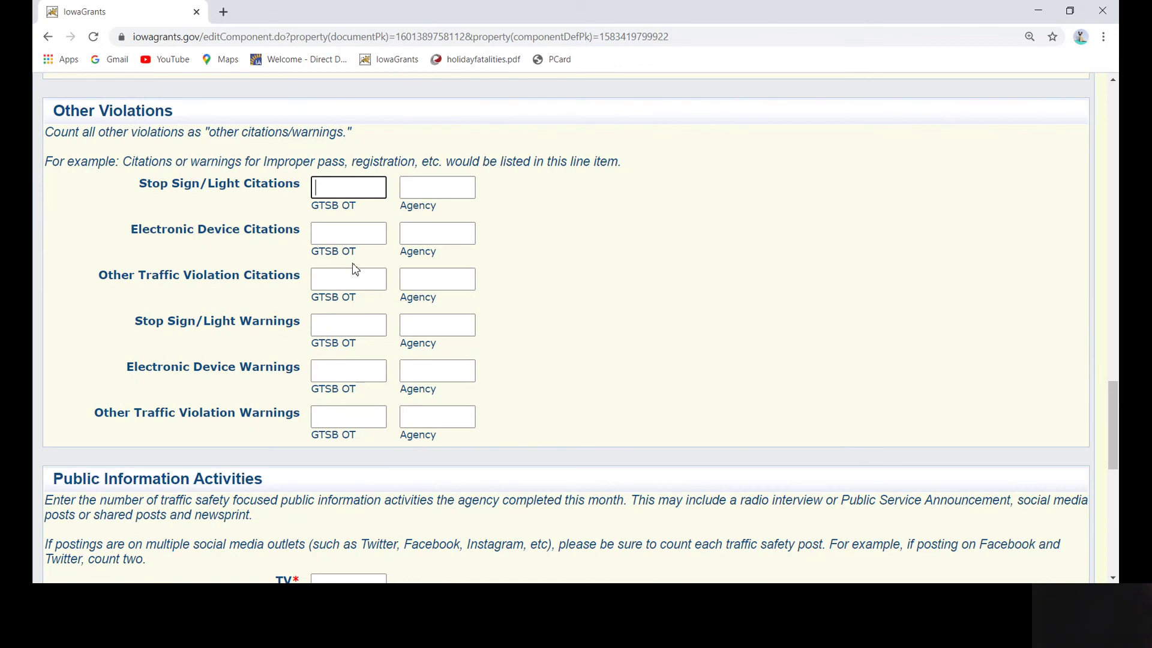
text(1)
key(Tab)
text(0)
key(Tab)
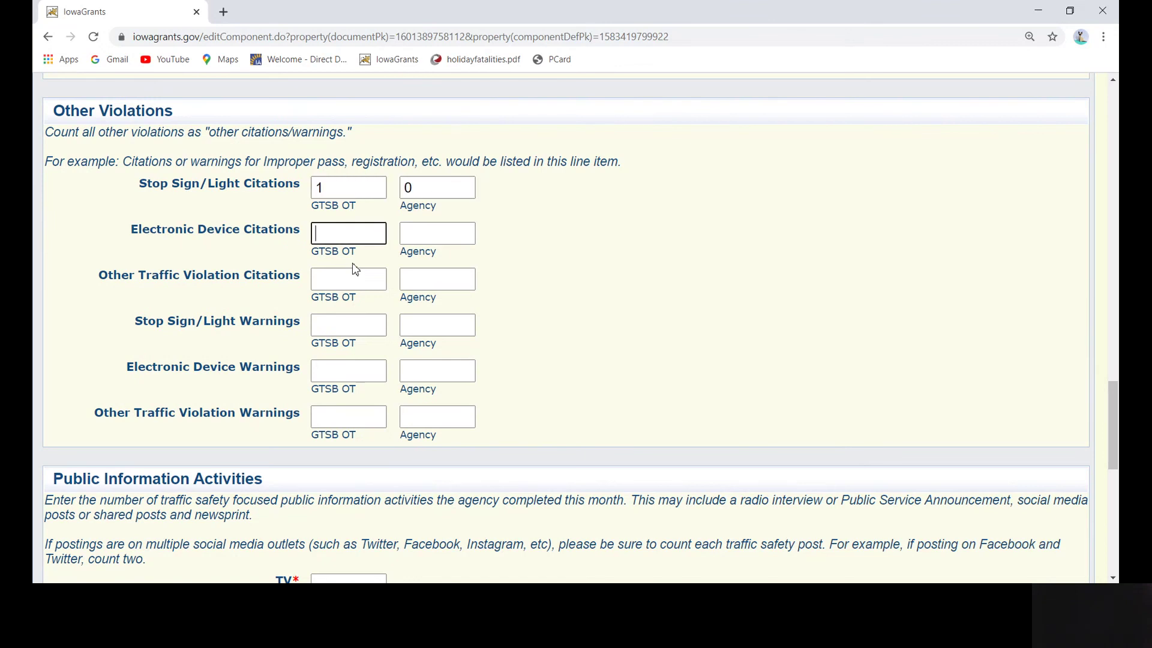
text(0)
key(Tab)
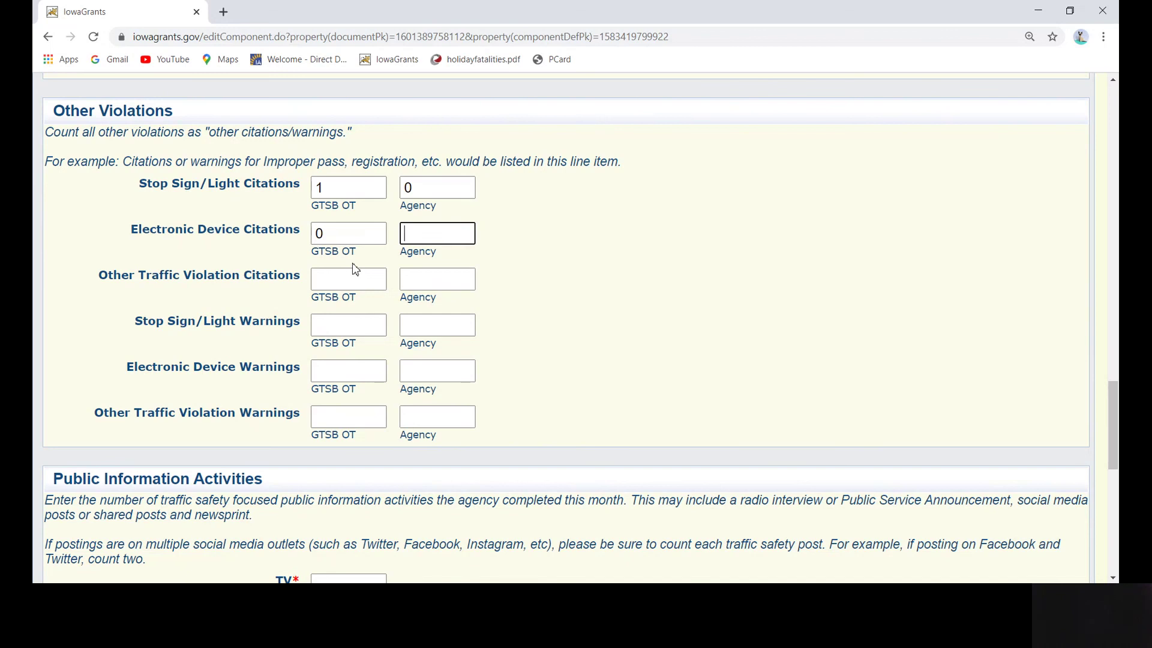
text(0)
key(Tab)
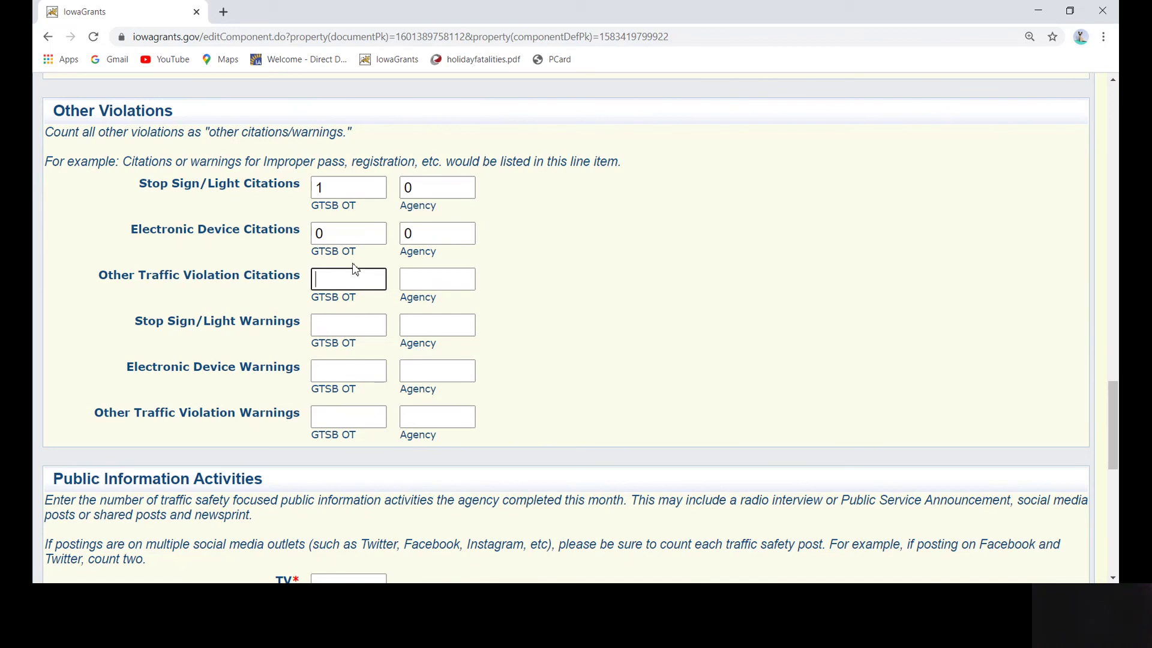
Record Other Traffic Violation Citations as 5 for GTSB OT and 10 for Agency.
text(5)
key(Tab)
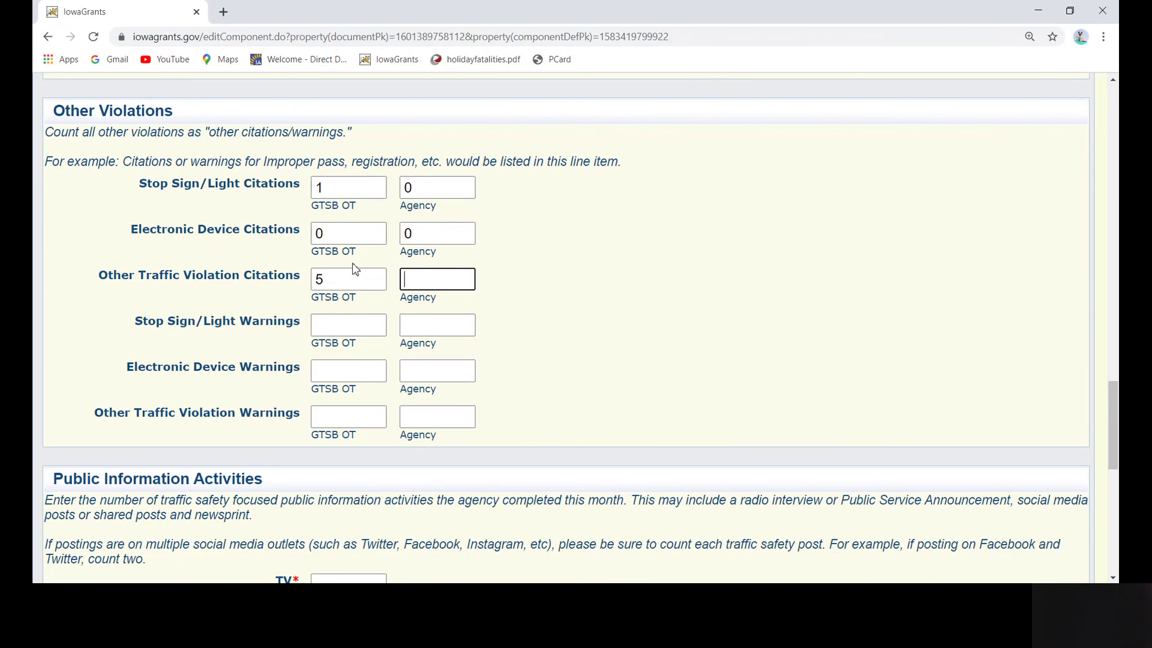
text(10)
key(Tab)
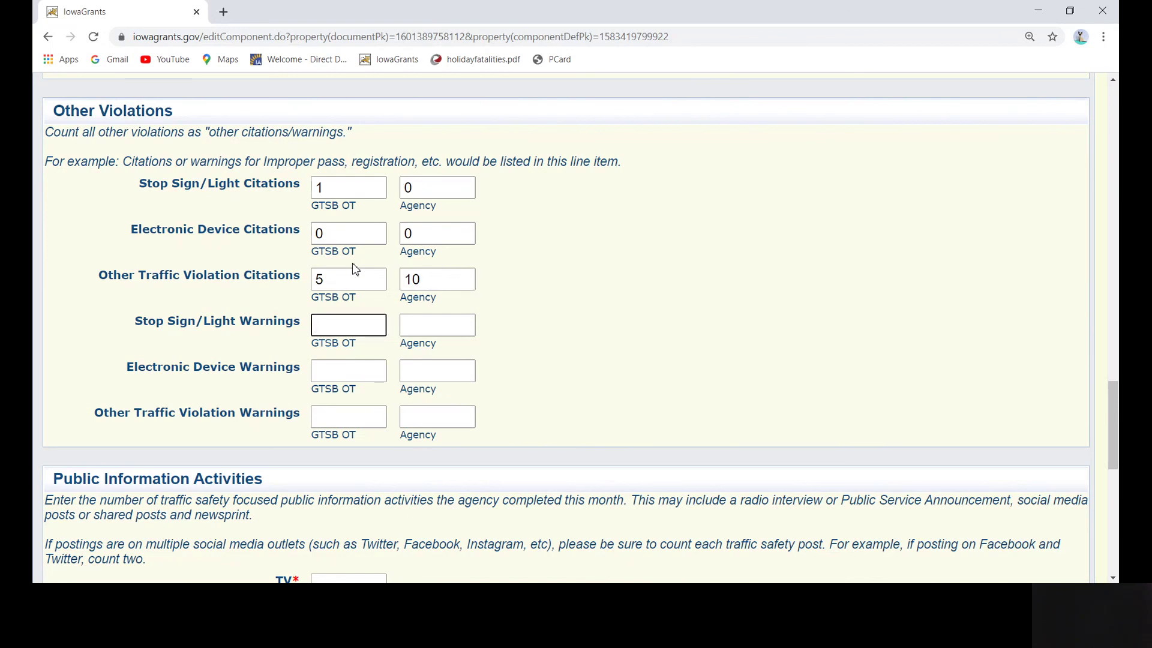
Record Stop Sign/Light Warnings as 1 GTSB OT and 0 Agency, and Electronic Device Warnings as 1 GTSB OT and 6 Agency.
text(1)
key(Tab)
text(0)
key(Tab)
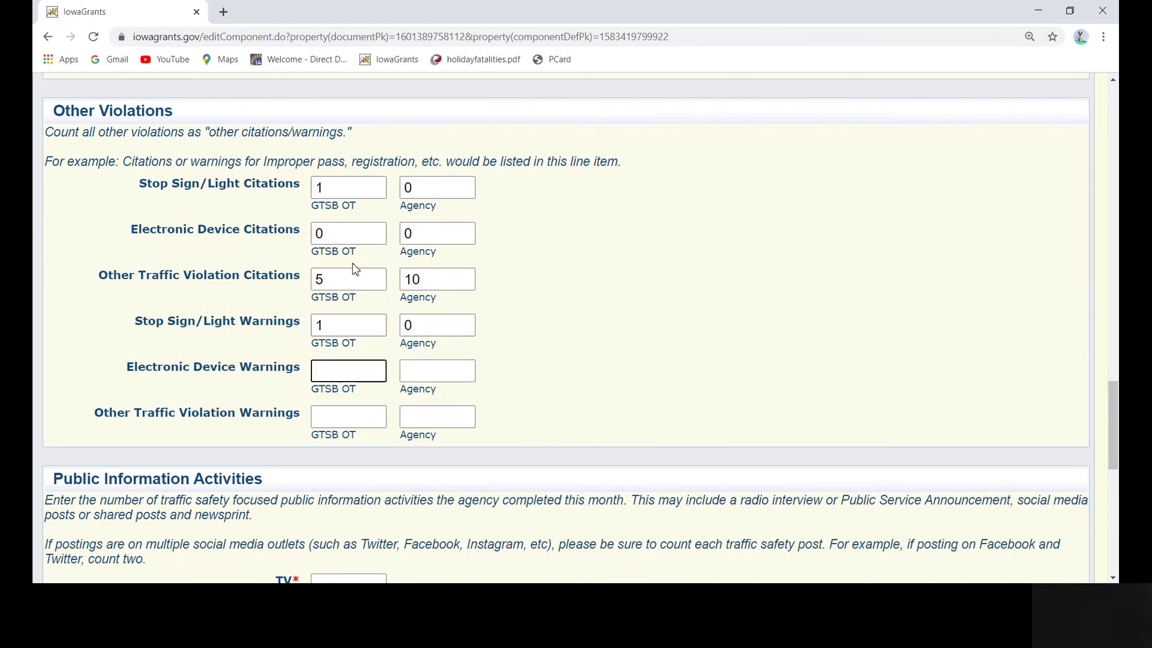
text(1)
key(Tab)
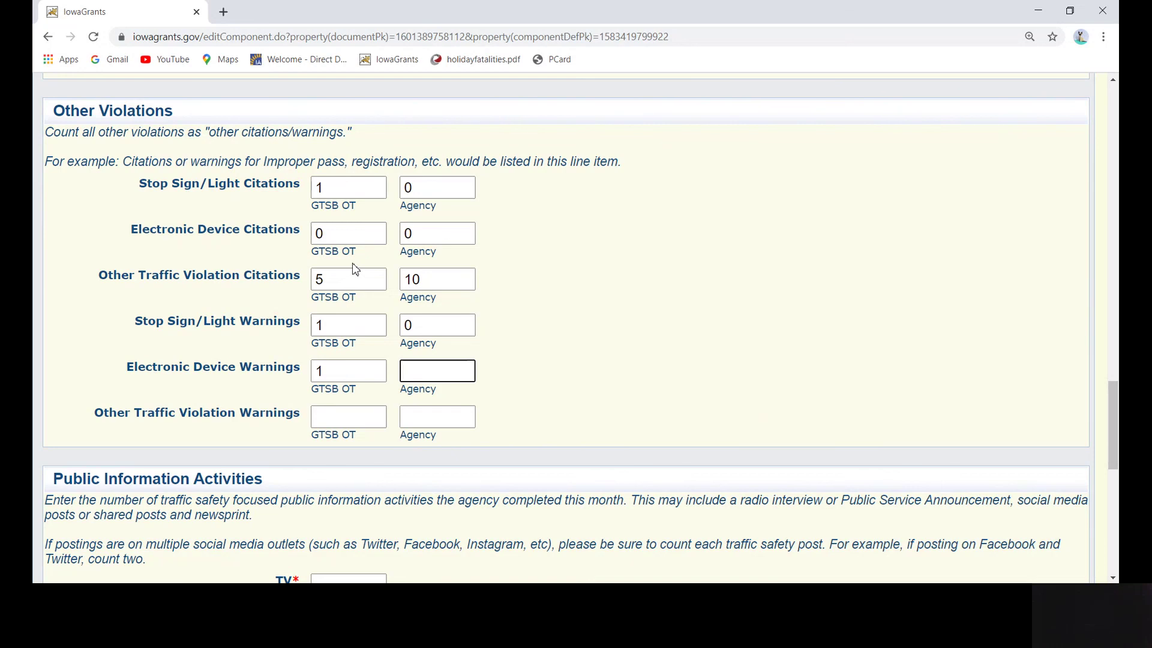
text(6)
key(Tab)
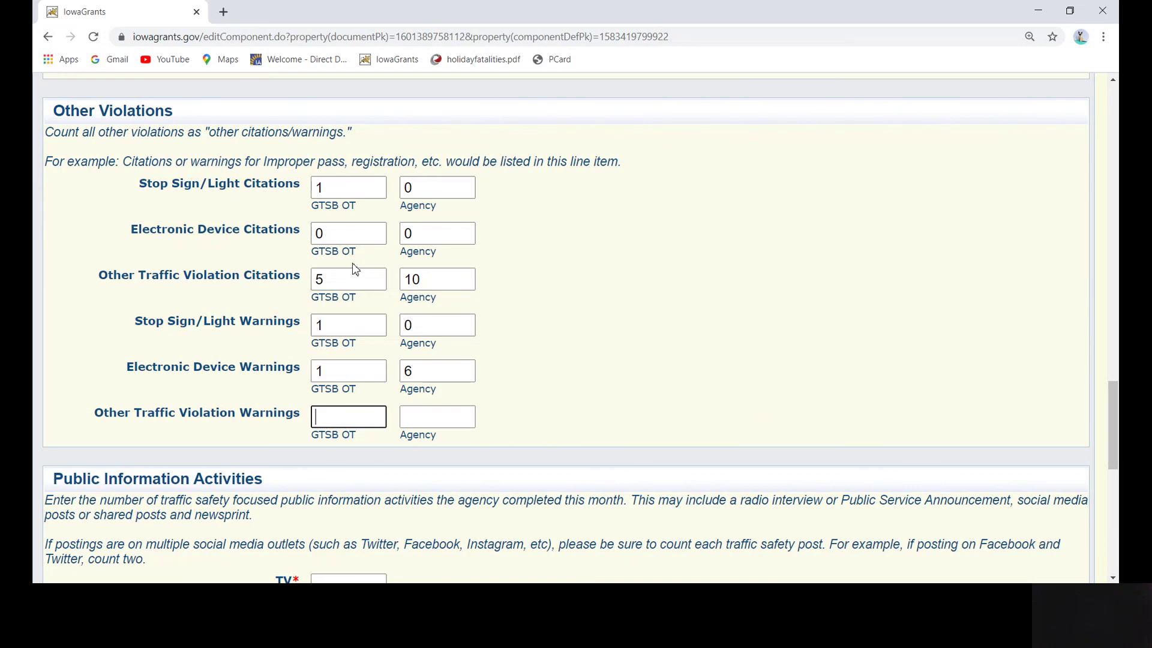
Record Other Traffic Violation Warnings as 1 for GTSB OT and 0 for Agency.
text(1)
key(Tab)
text(0)
key(Tab)
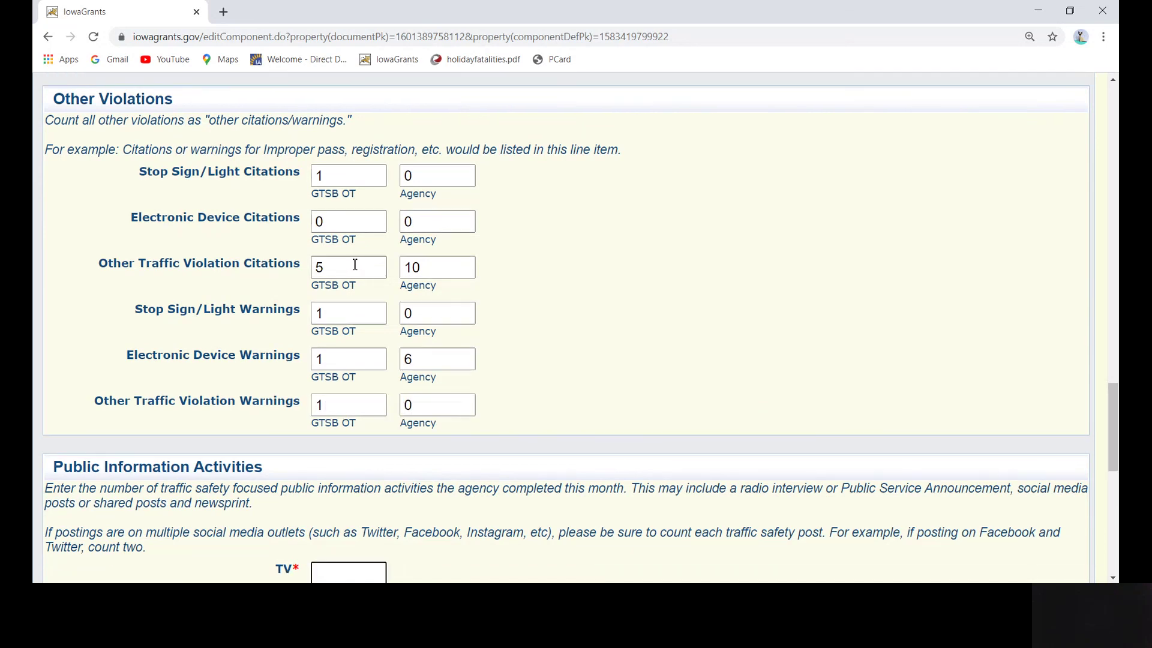
scroll(355, 264, down, 6)
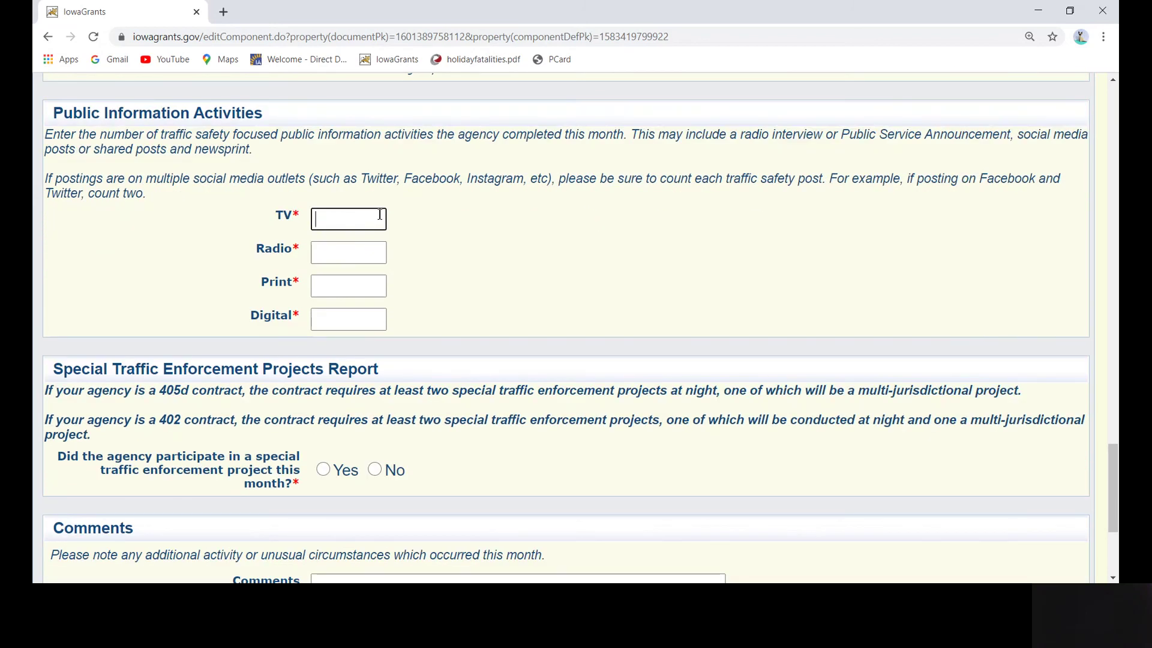
Record the month's Public Information Activities as 0 for TV, 0 for Radio, 0 for Print and 3 for Digital.
text(0)
key(Tab)
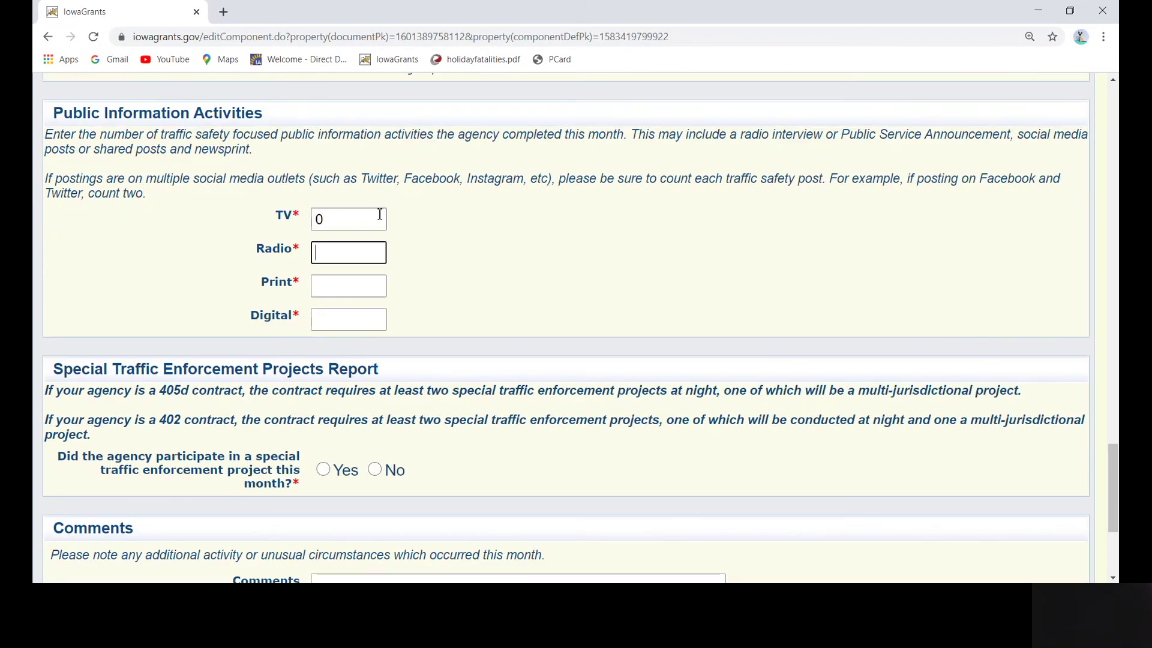
text(0)
key(Tab)
text(0)
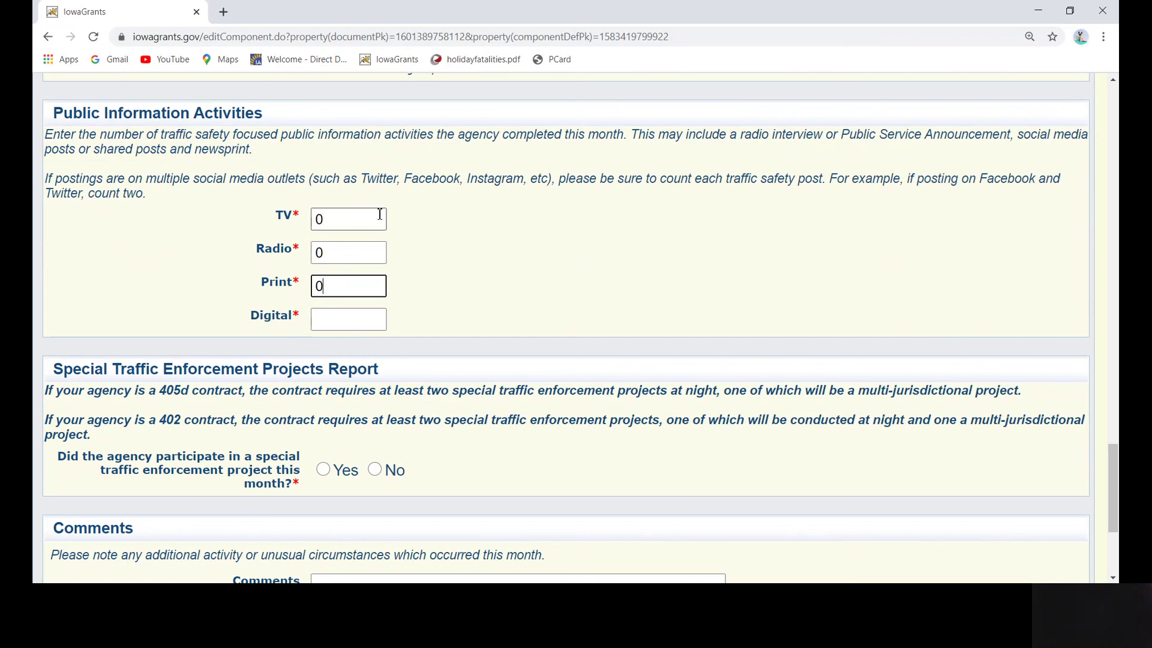
key(Tab)
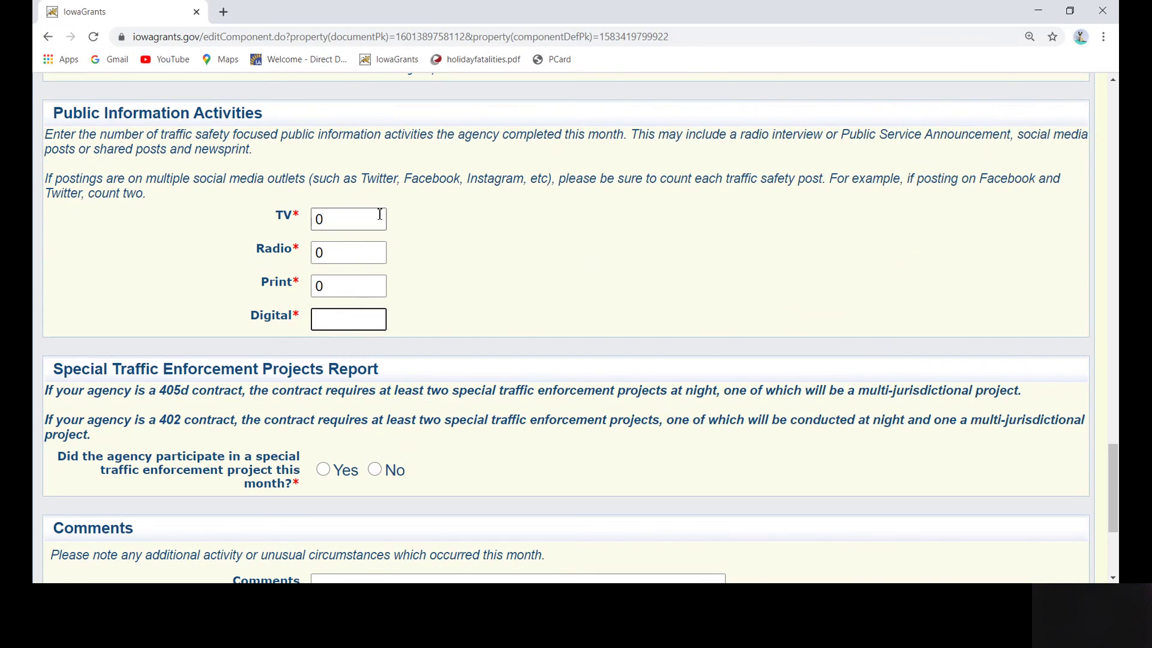
text(3)
Try answering Yes to special traffic enforcement project participation, with both the Yes and No answers to the multi-jurisdictional project question.
scroll(293, 220, down, 4)
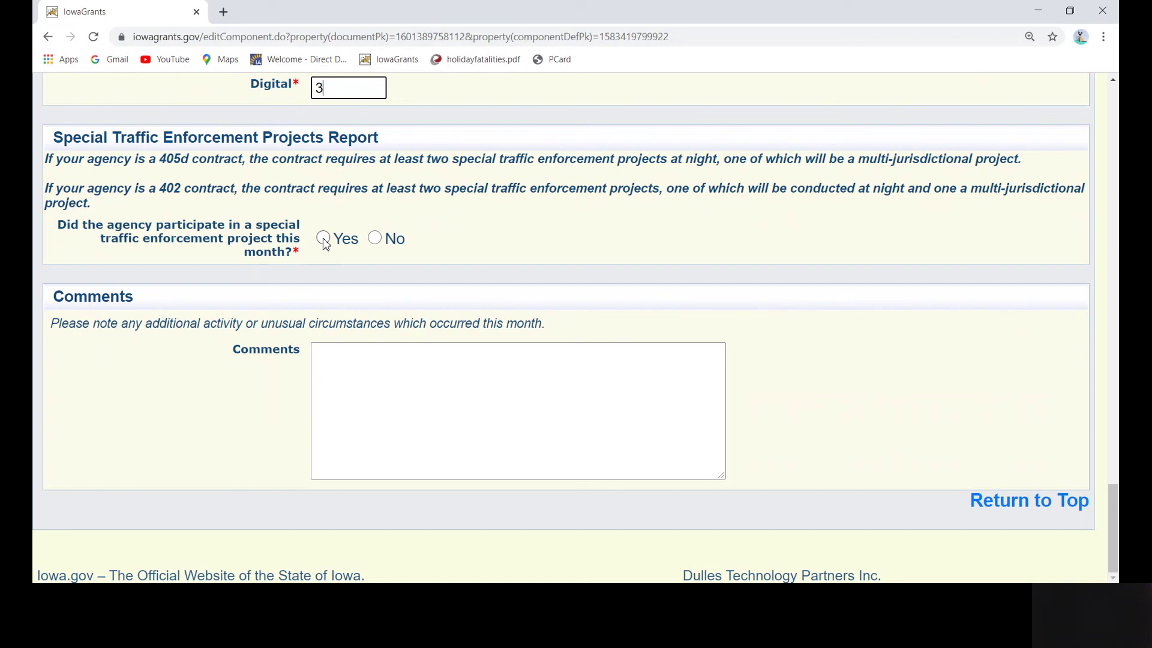
click(376, 240)
click(325, 239)
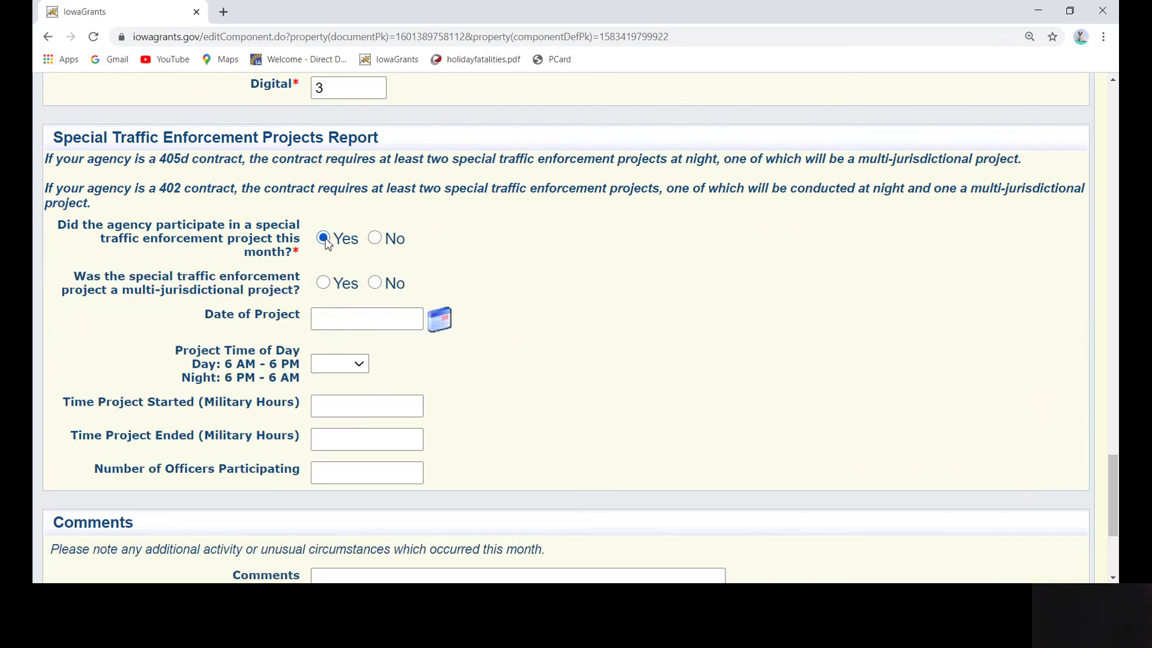
scroll(443, 252, down, 1)
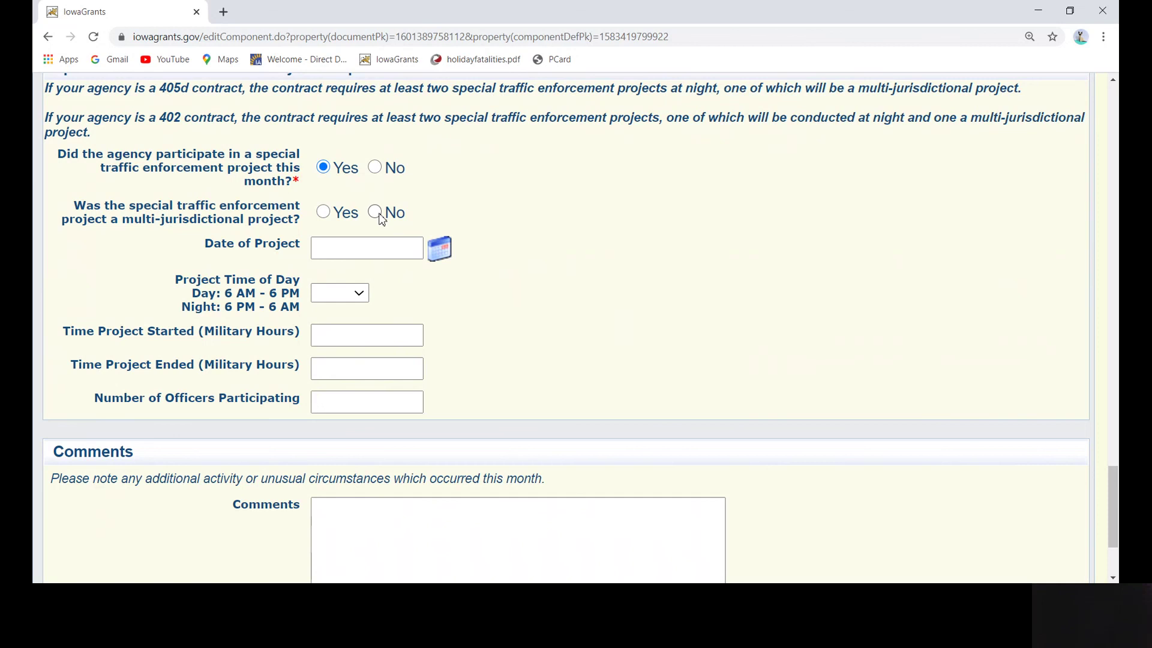
click(323, 213)
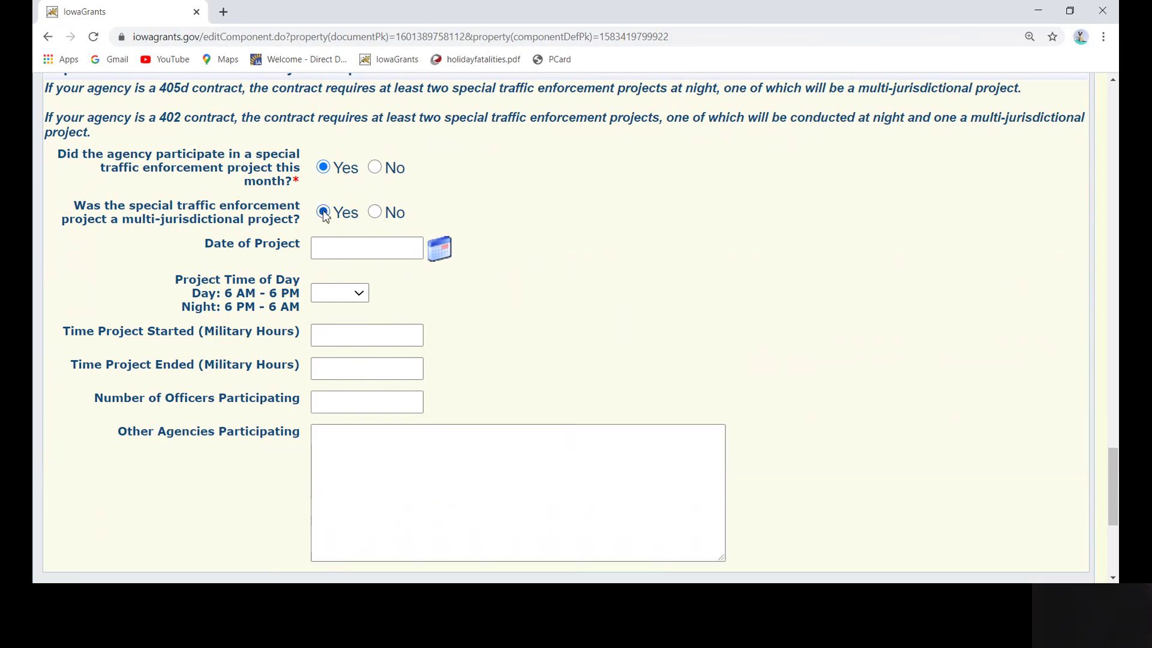
scroll(323, 213, down, 1)
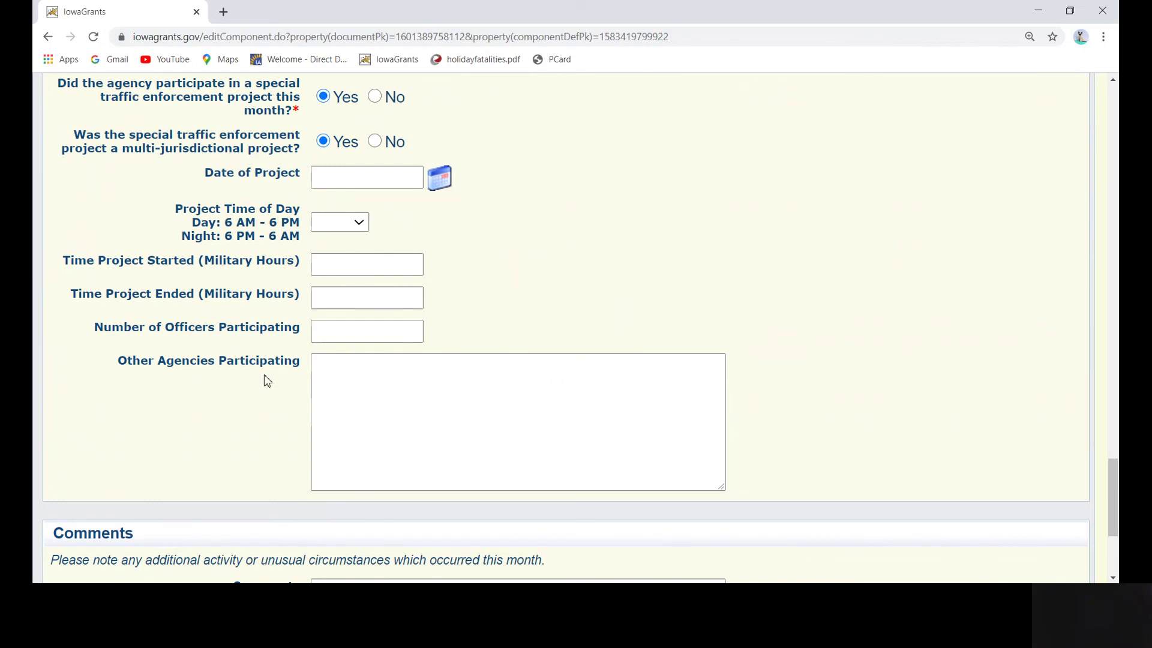
click(347, 177)
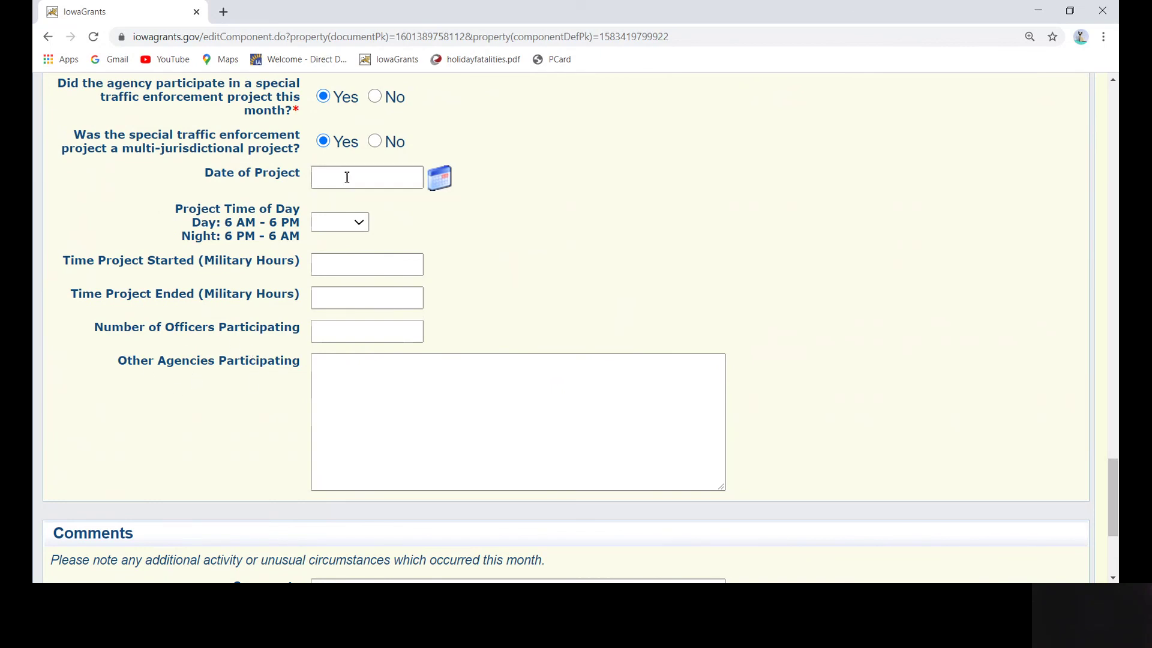
click(375, 143)
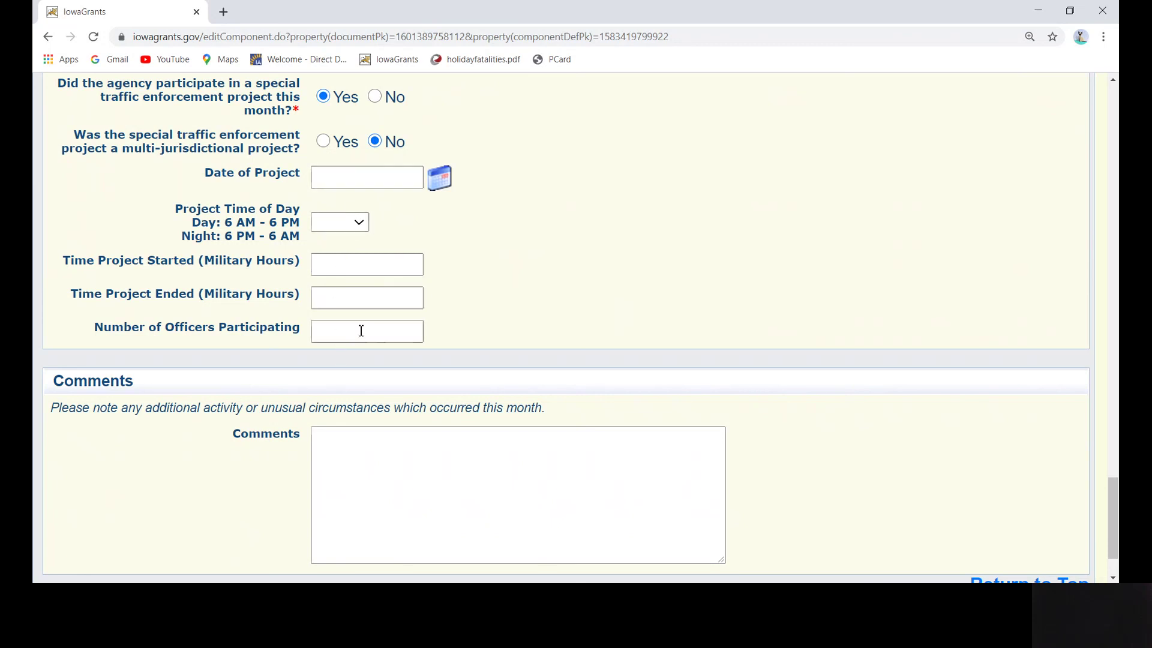
Answer No to participating in a special traffic enforcement project this month, leave the comments blank, and save the report.
click(374, 96)
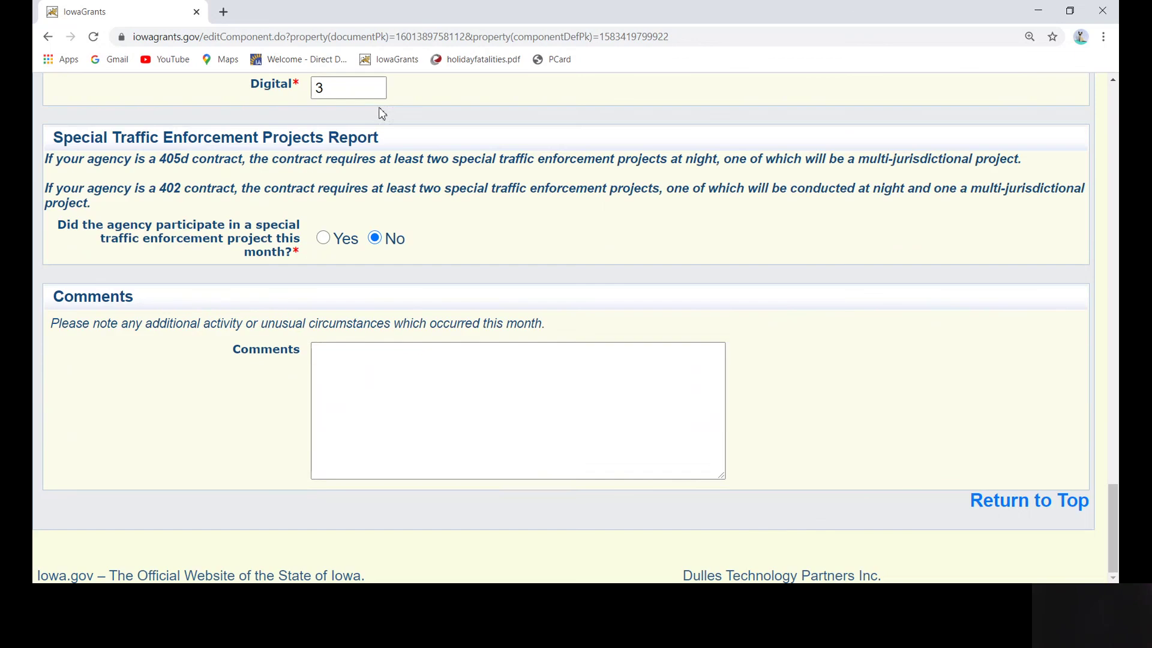
click(352, 353)
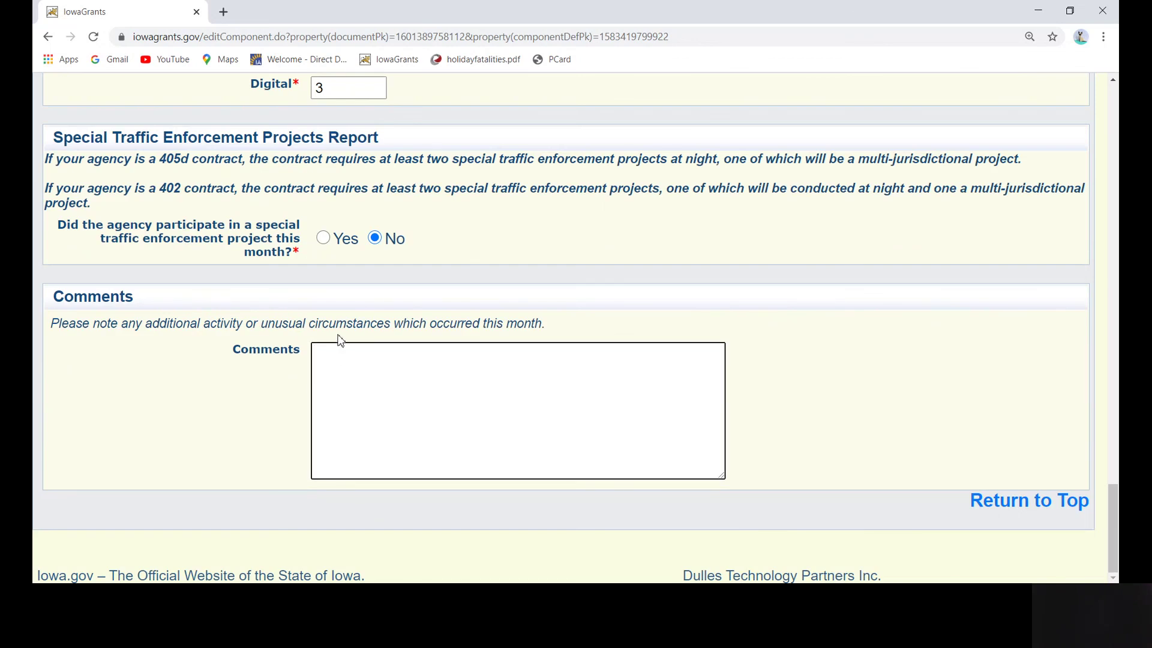
click(995, 505)
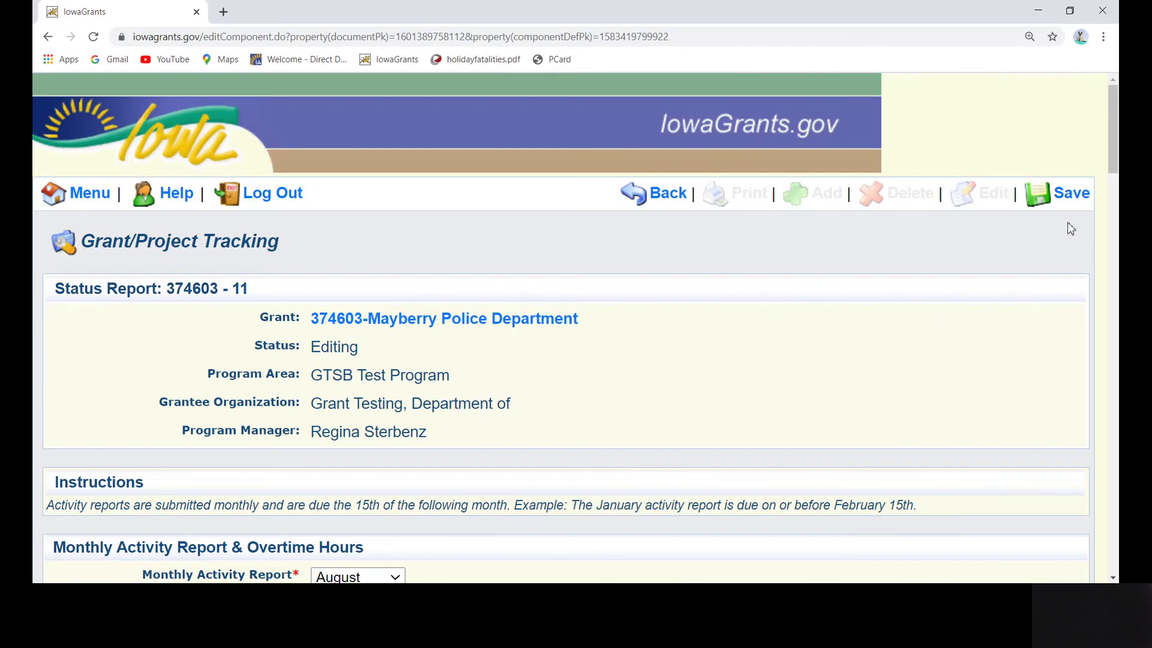
click(1075, 198)
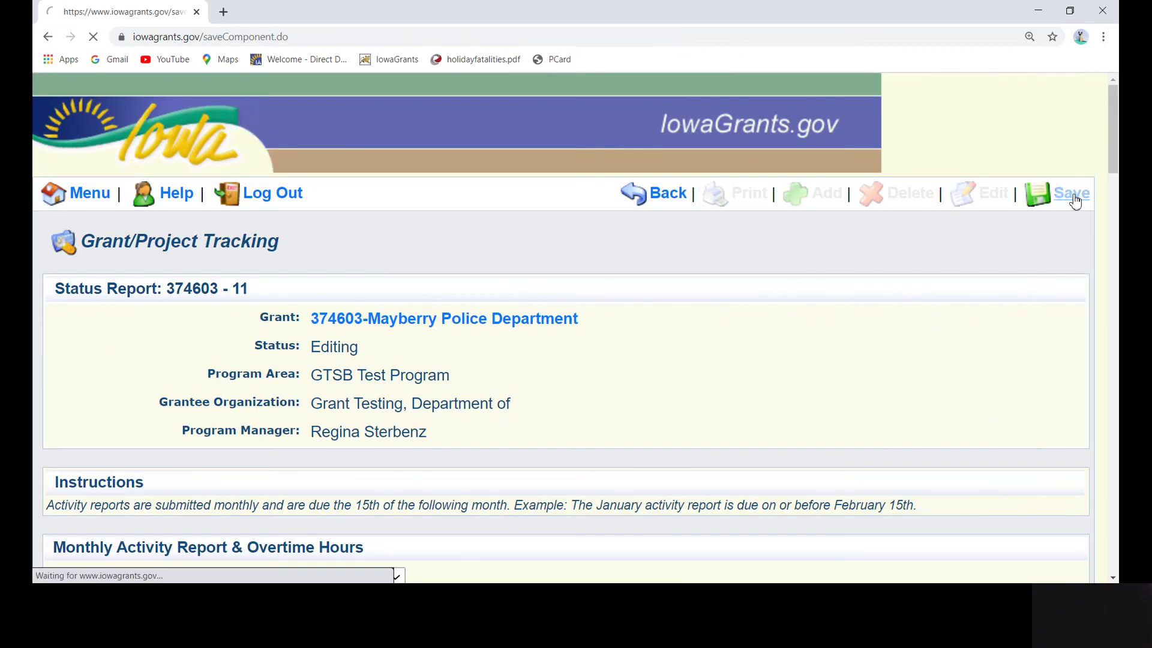
Mark the Monthly Activity Report as complete and submit the status report, confirming the submission.
scroll(928, 358, down, 2)
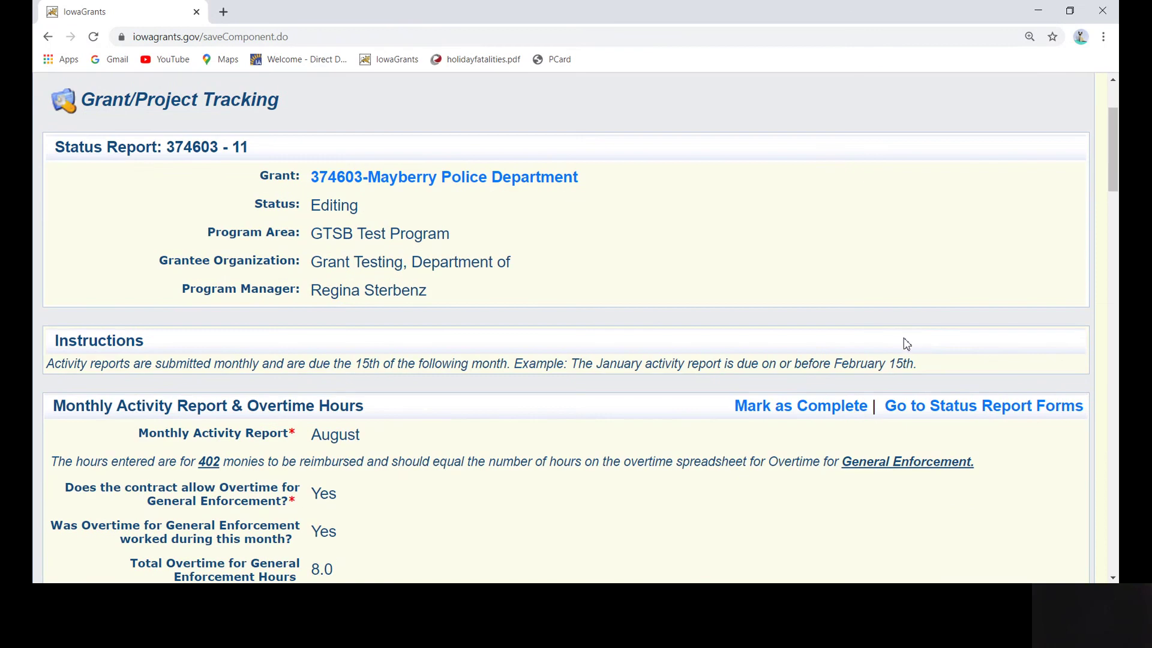
click(787, 408)
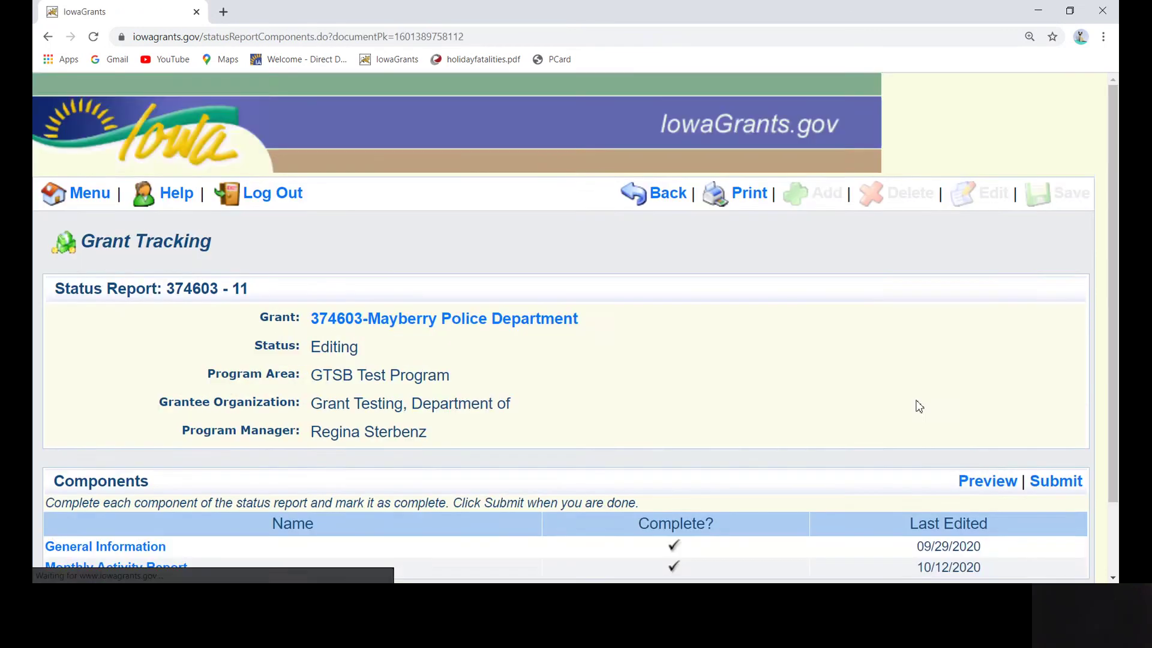
scroll(948, 399, down, 2)
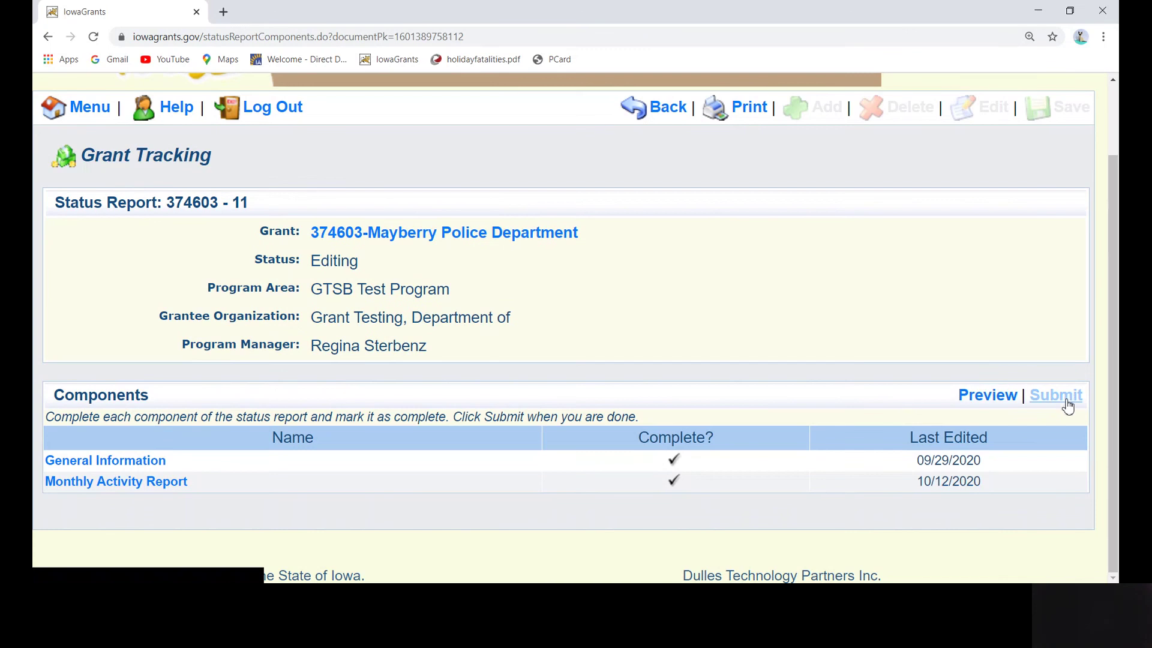
click(1066, 403)
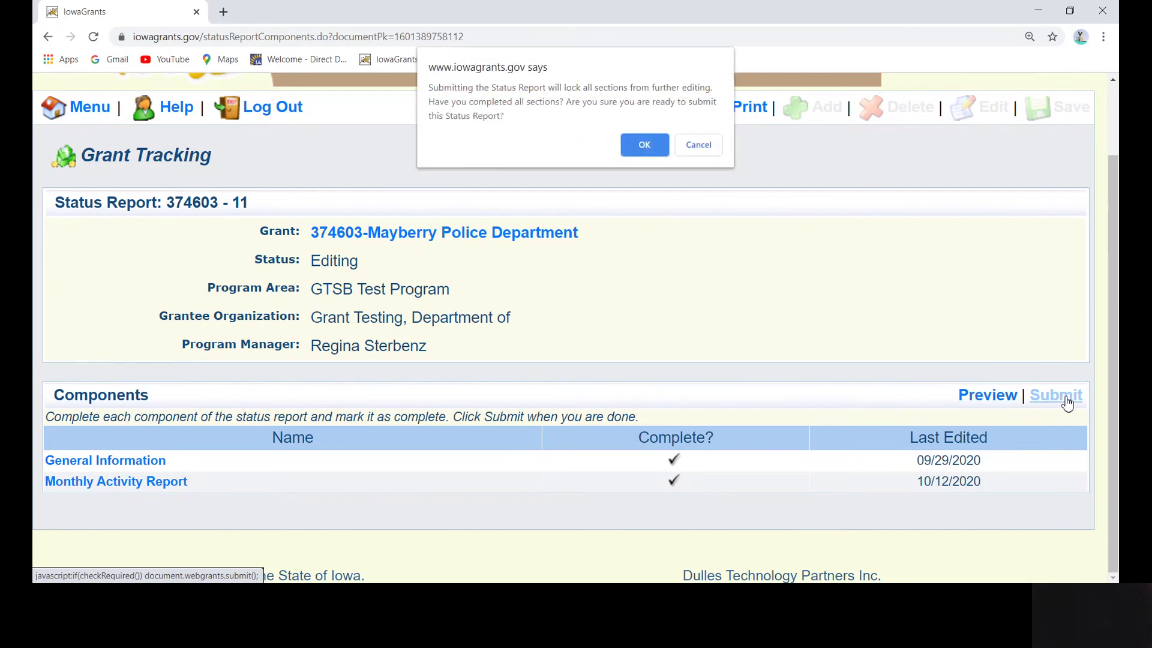
click(643, 146)
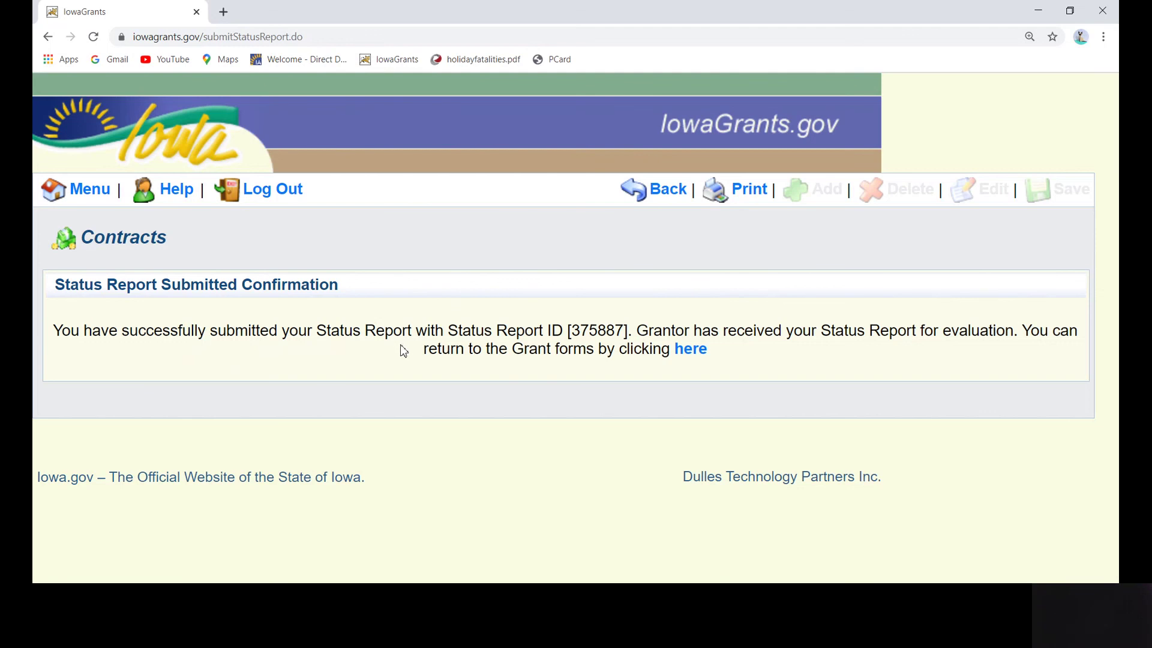
Return to the grant forms from the submission confirmation and bring up the Grant/Project Components list.
click(687, 354)
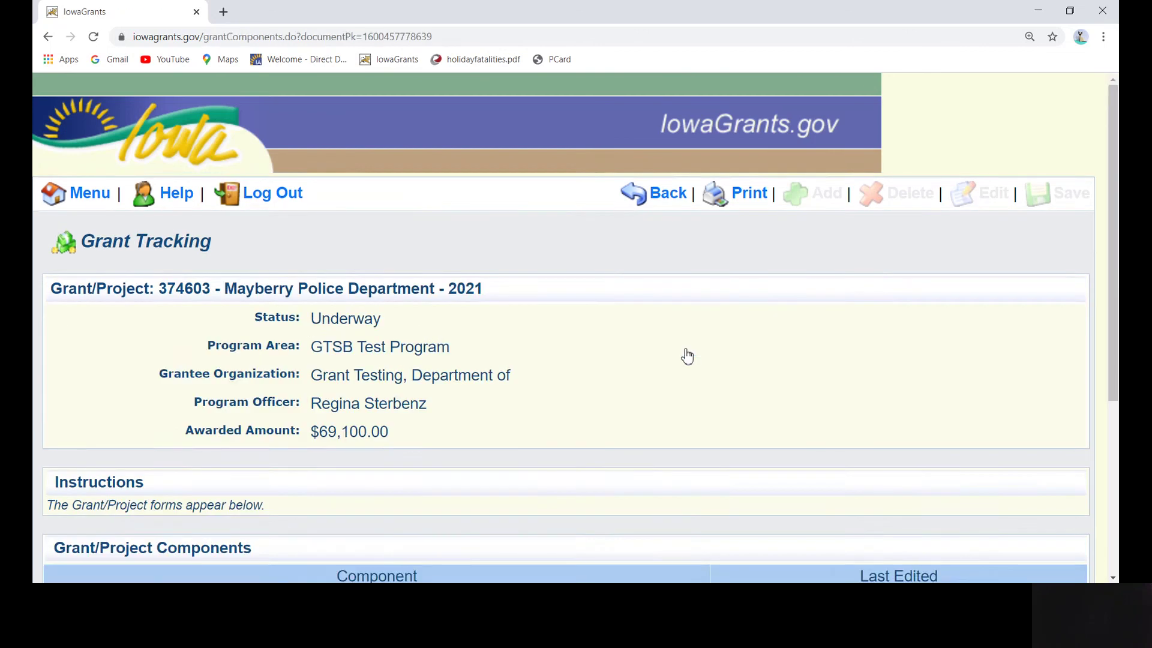
scroll(687, 354, down, 2)
scroll(687, 354, down, 1)
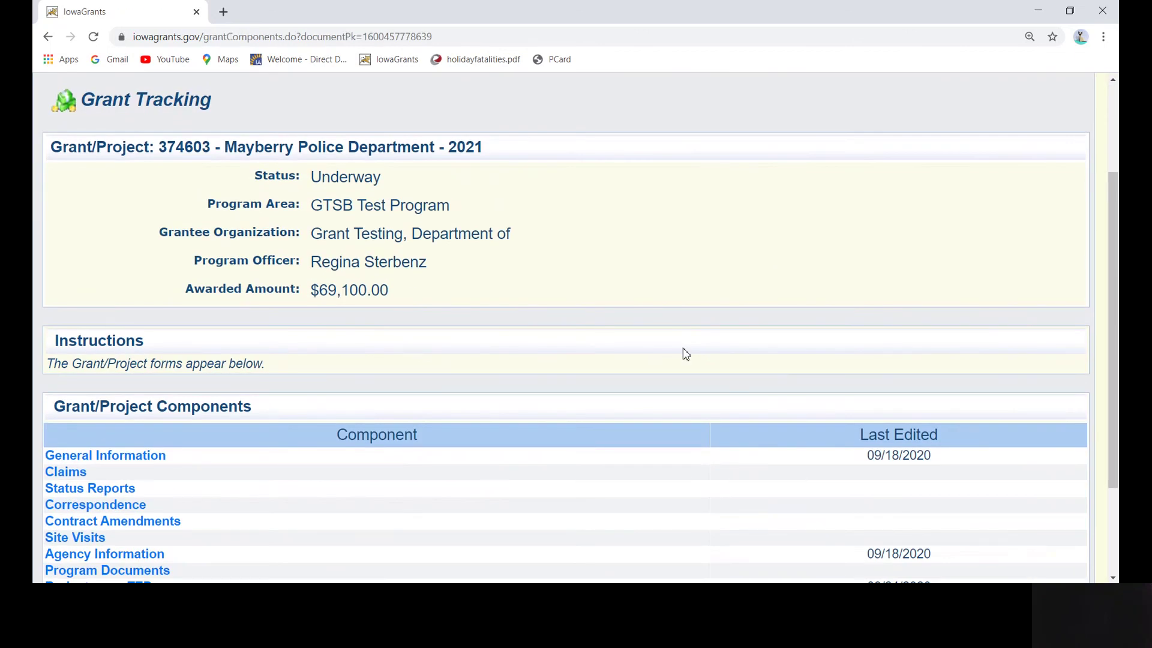